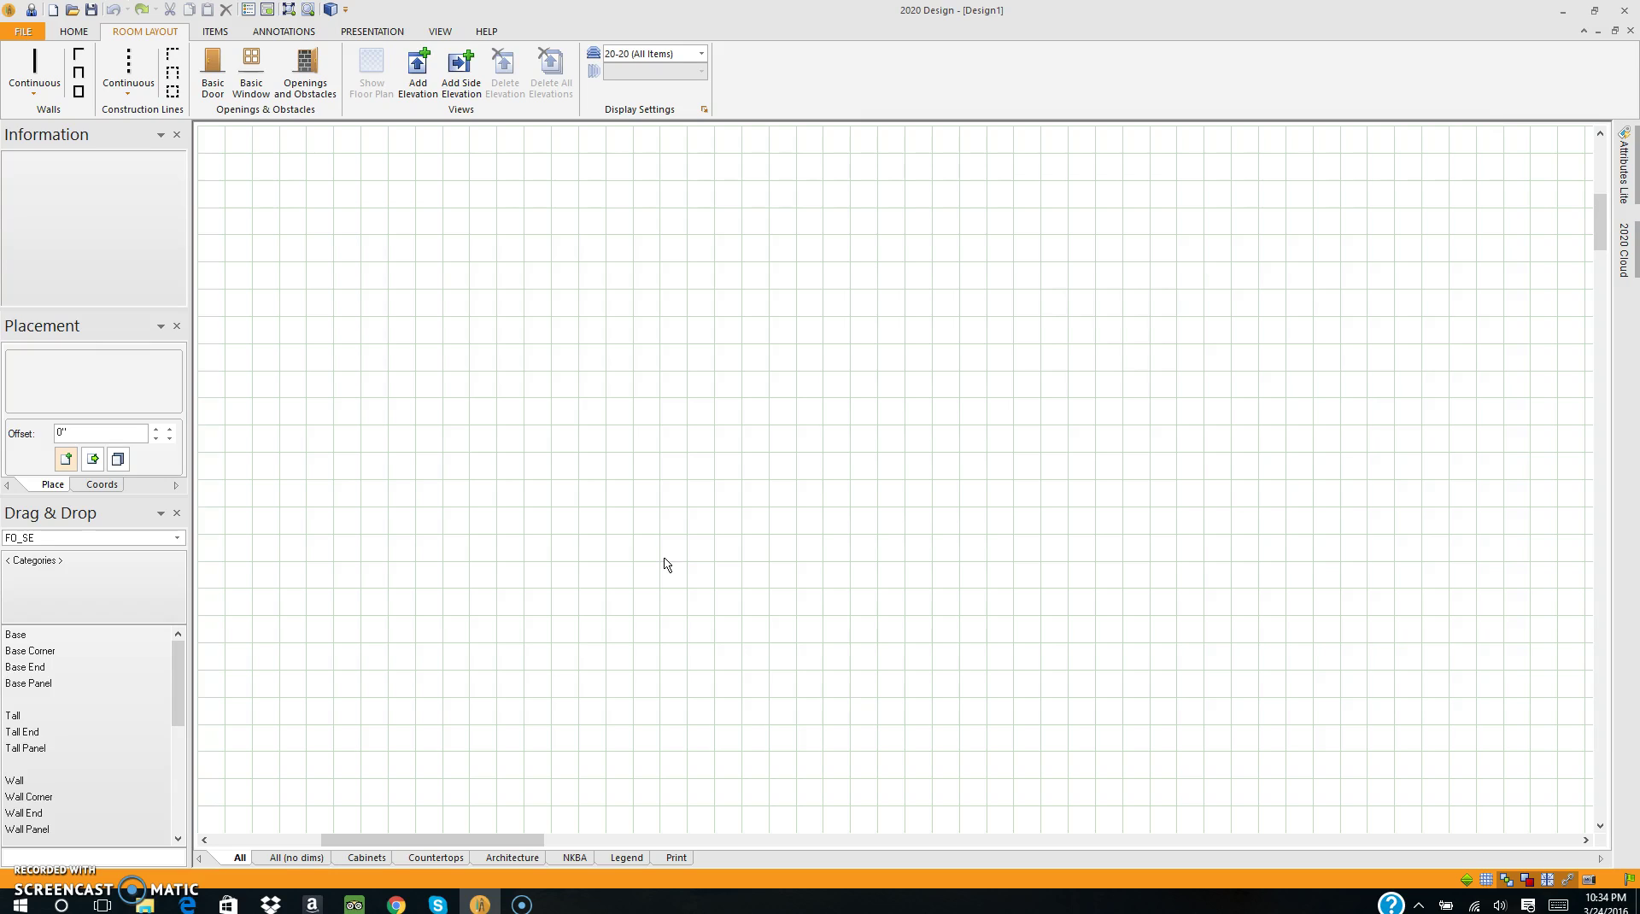
{"action": "left_click", "coordinate": [721, 531]}
{"action": "left_click", "coordinate": [773, 436]}
{"action": "left_click", "coordinate": [747, 418]}
{"action": "left_click", "coordinate": [767, 425]}
View the installed program version in the About 2020 Design information, and close it
{"action": "left_click", "coordinate": [24, 35]}
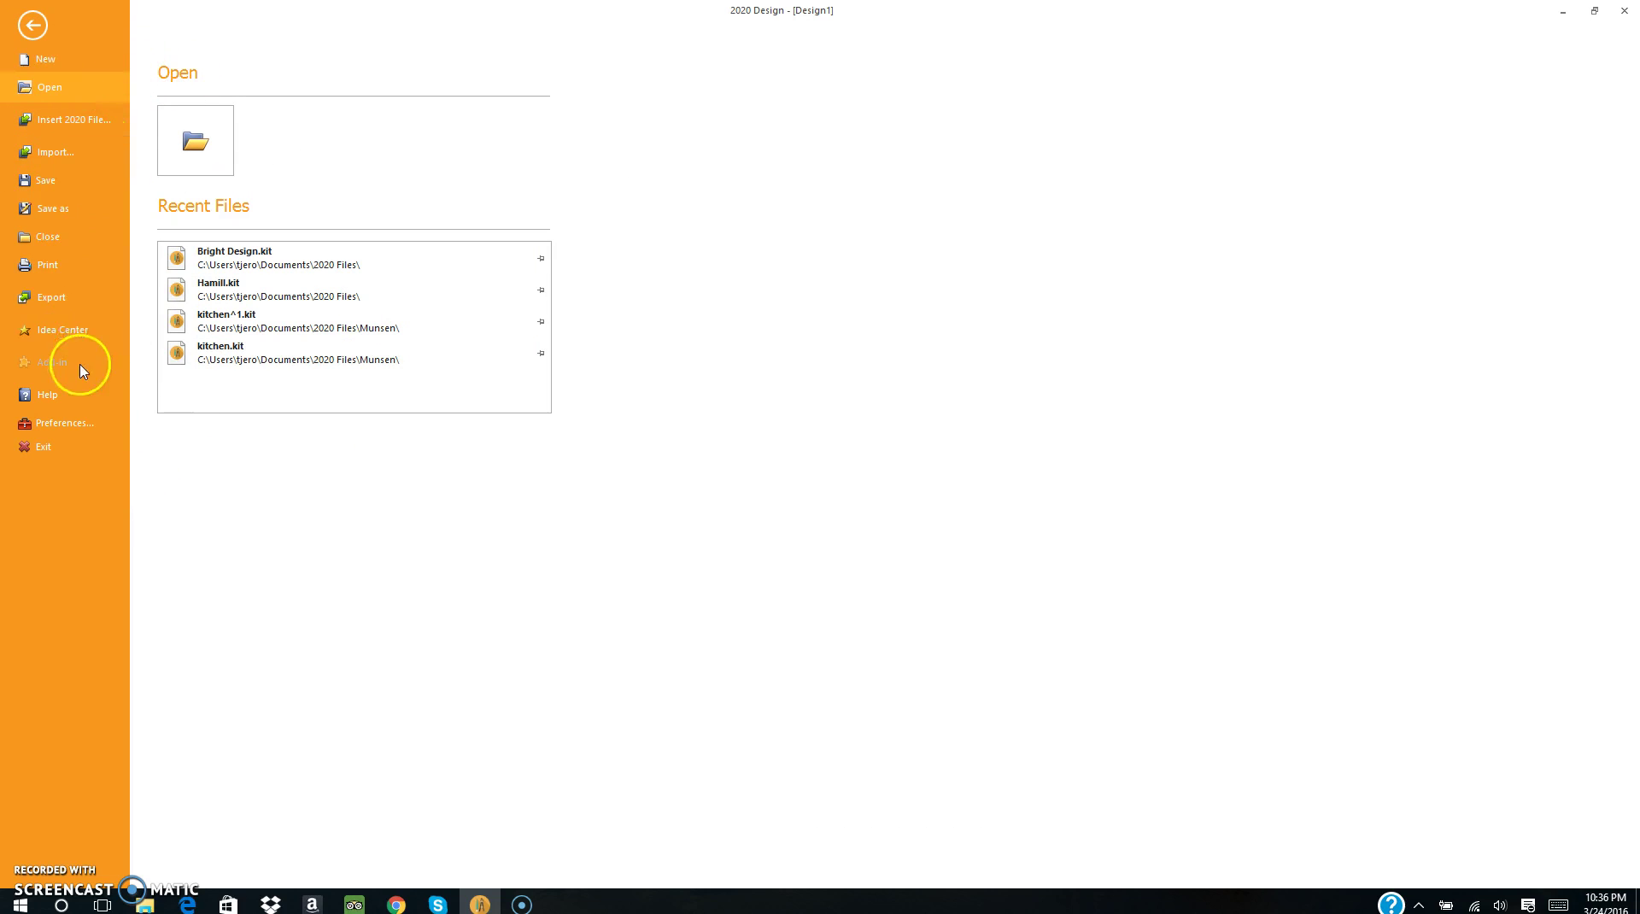
{"action": "left_click", "coordinate": [81, 395]}
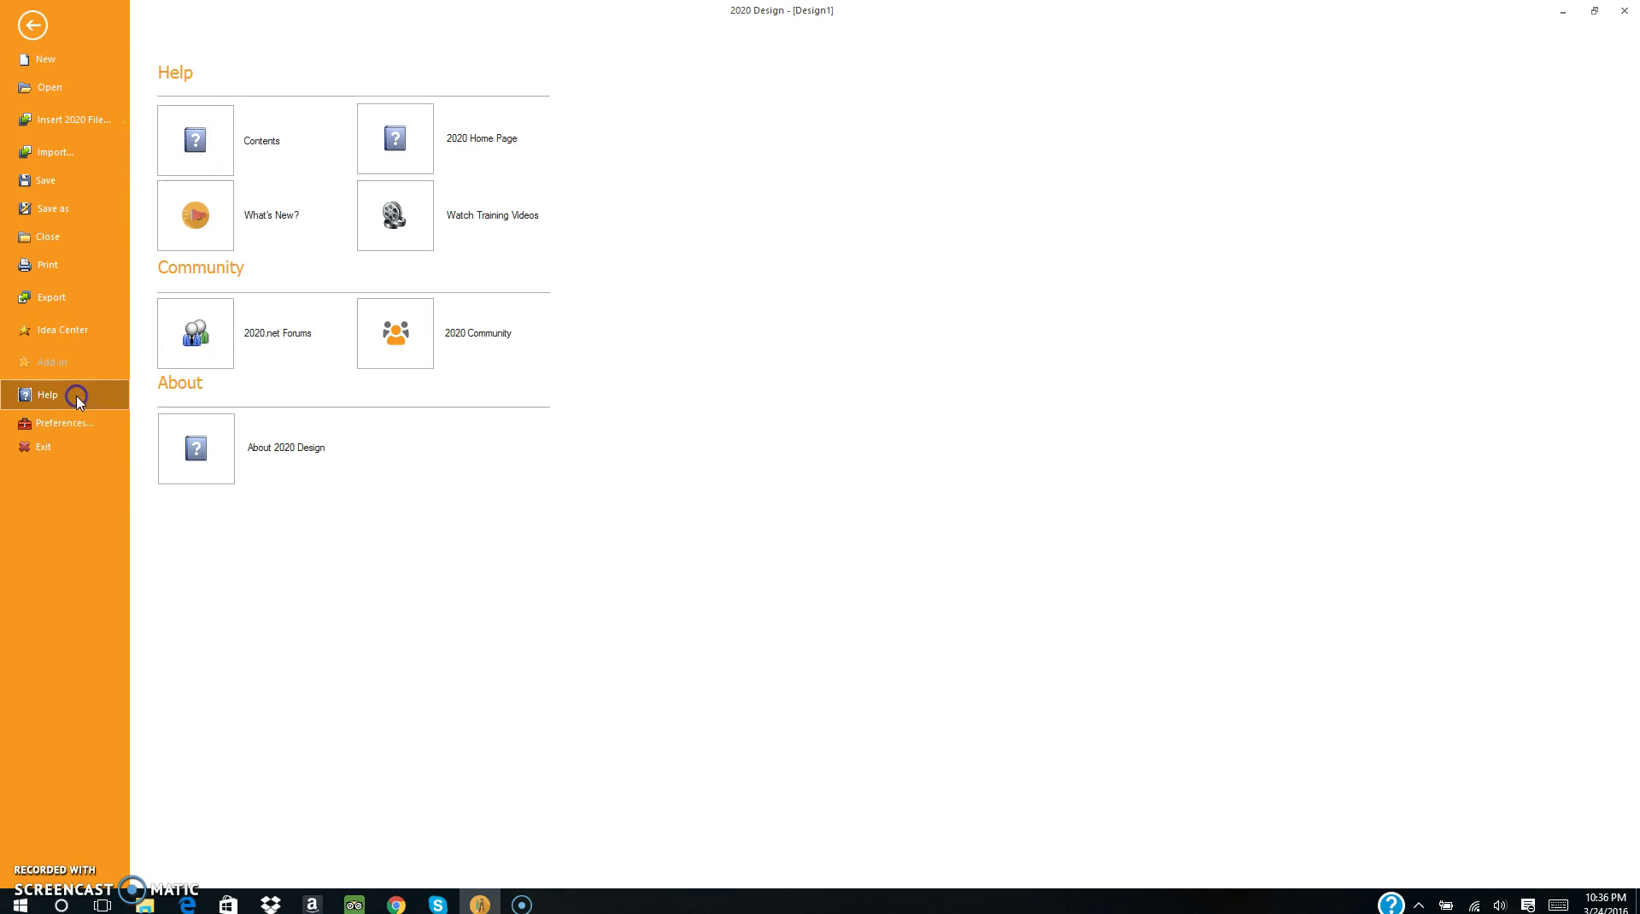
{"action": "left_click", "coordinate": [213, 473]}
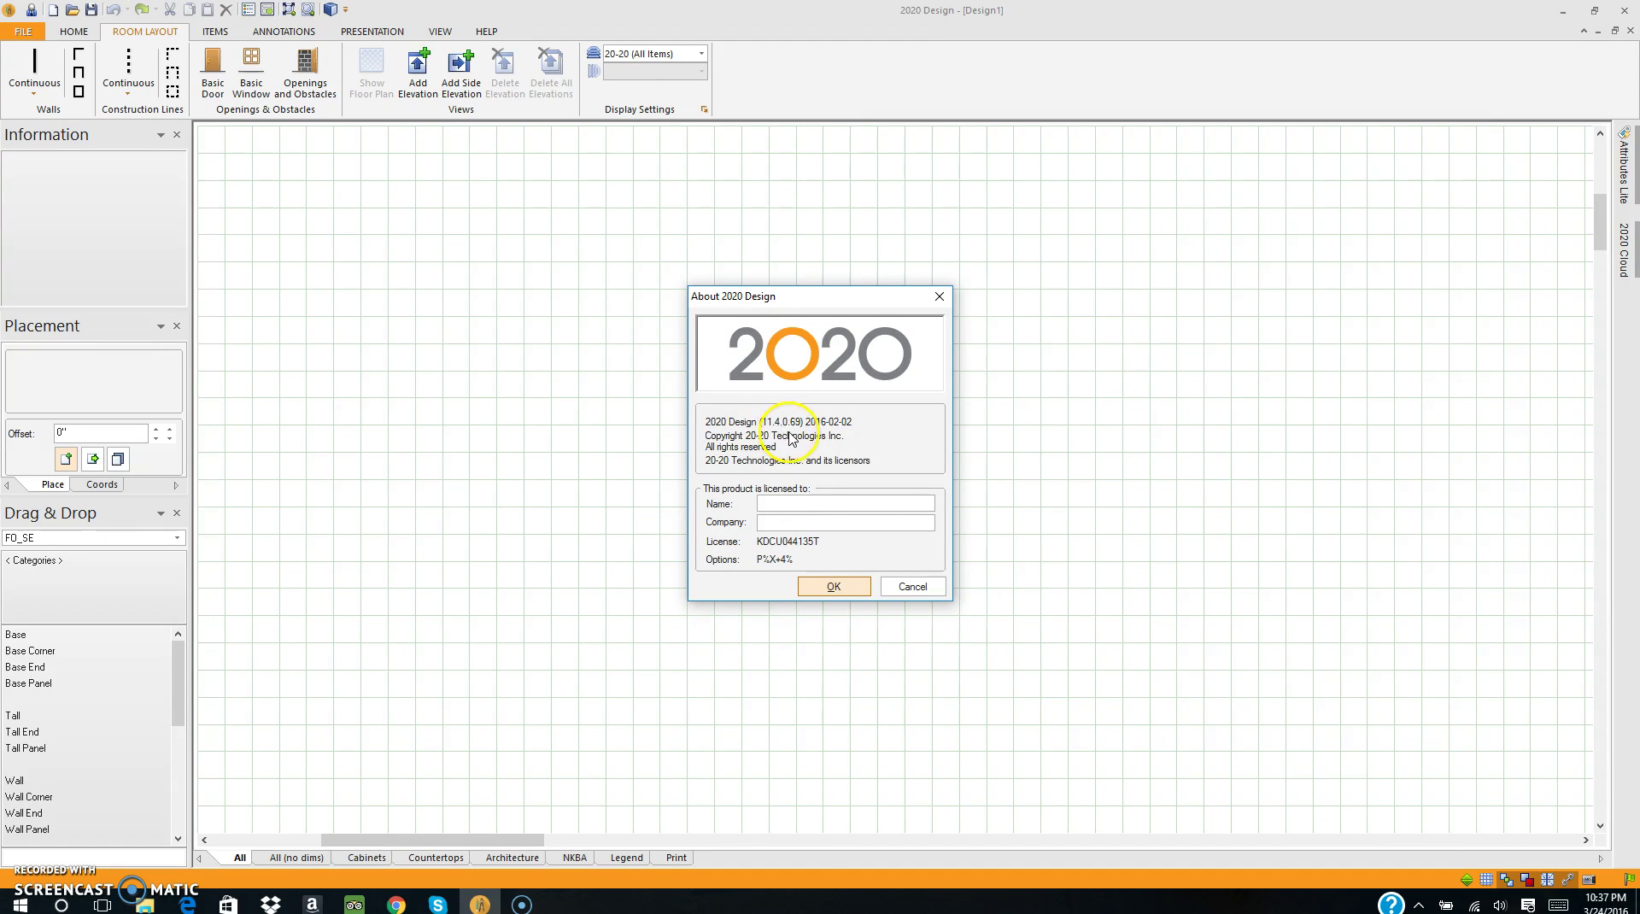
{"action": "left_click", "coordinate": [940, 298]}
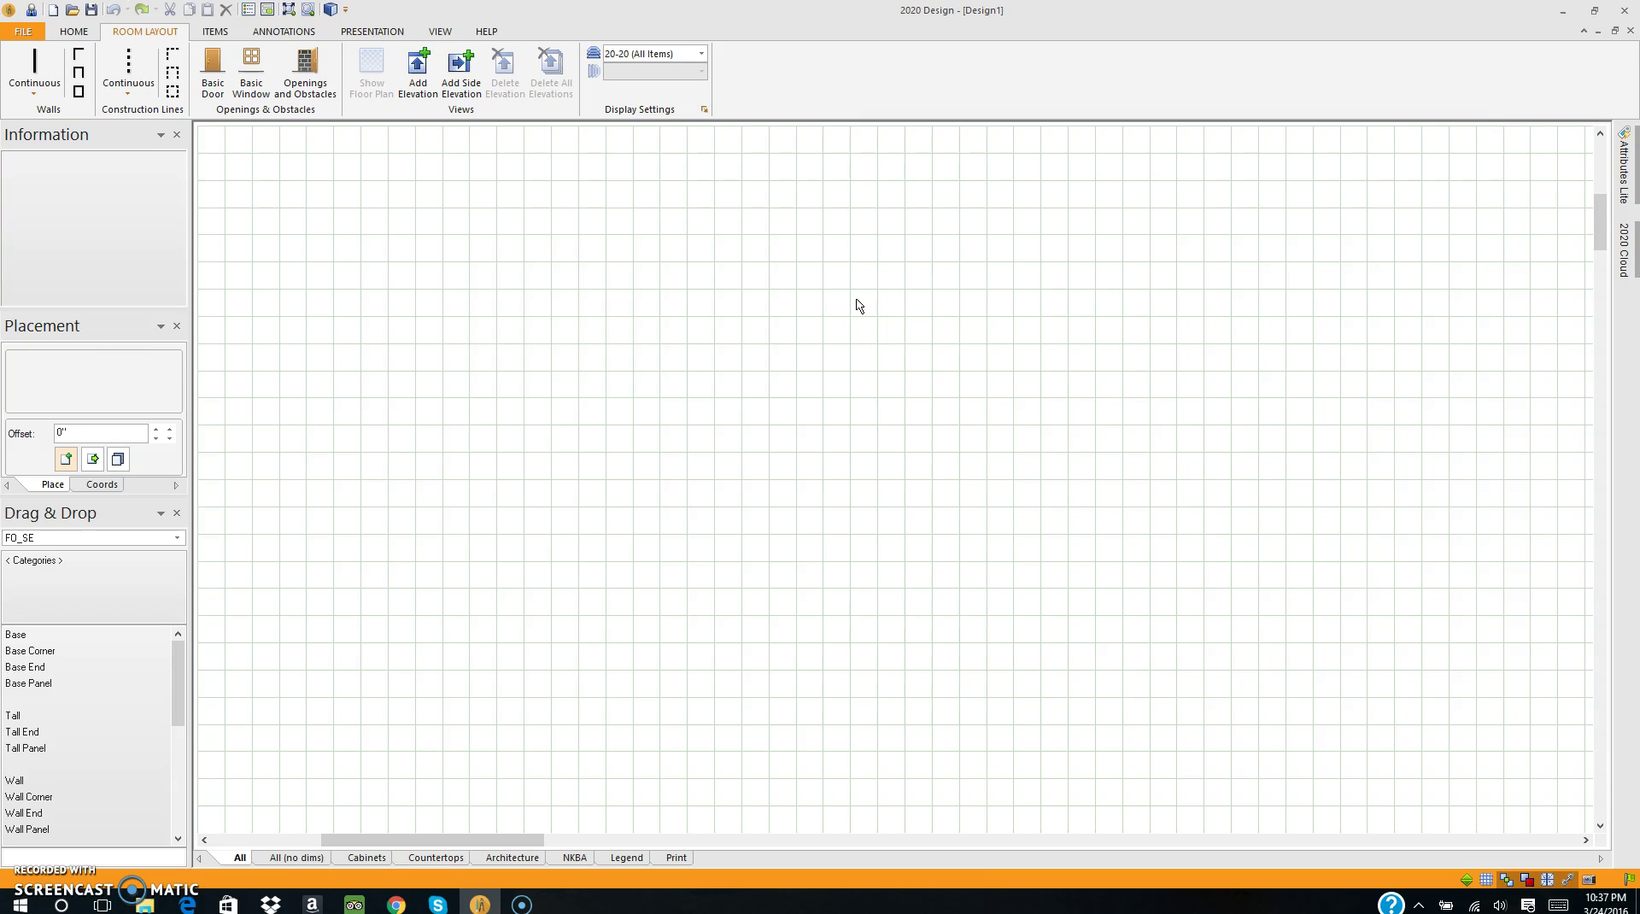
{"action": "left_click_drag", "start_coordinate": [850, 373], "coordinate": [864, 407]}
{"action": "left_click_drag", "start_coordinate": [843, 422], "coordinate": [836, 426]}
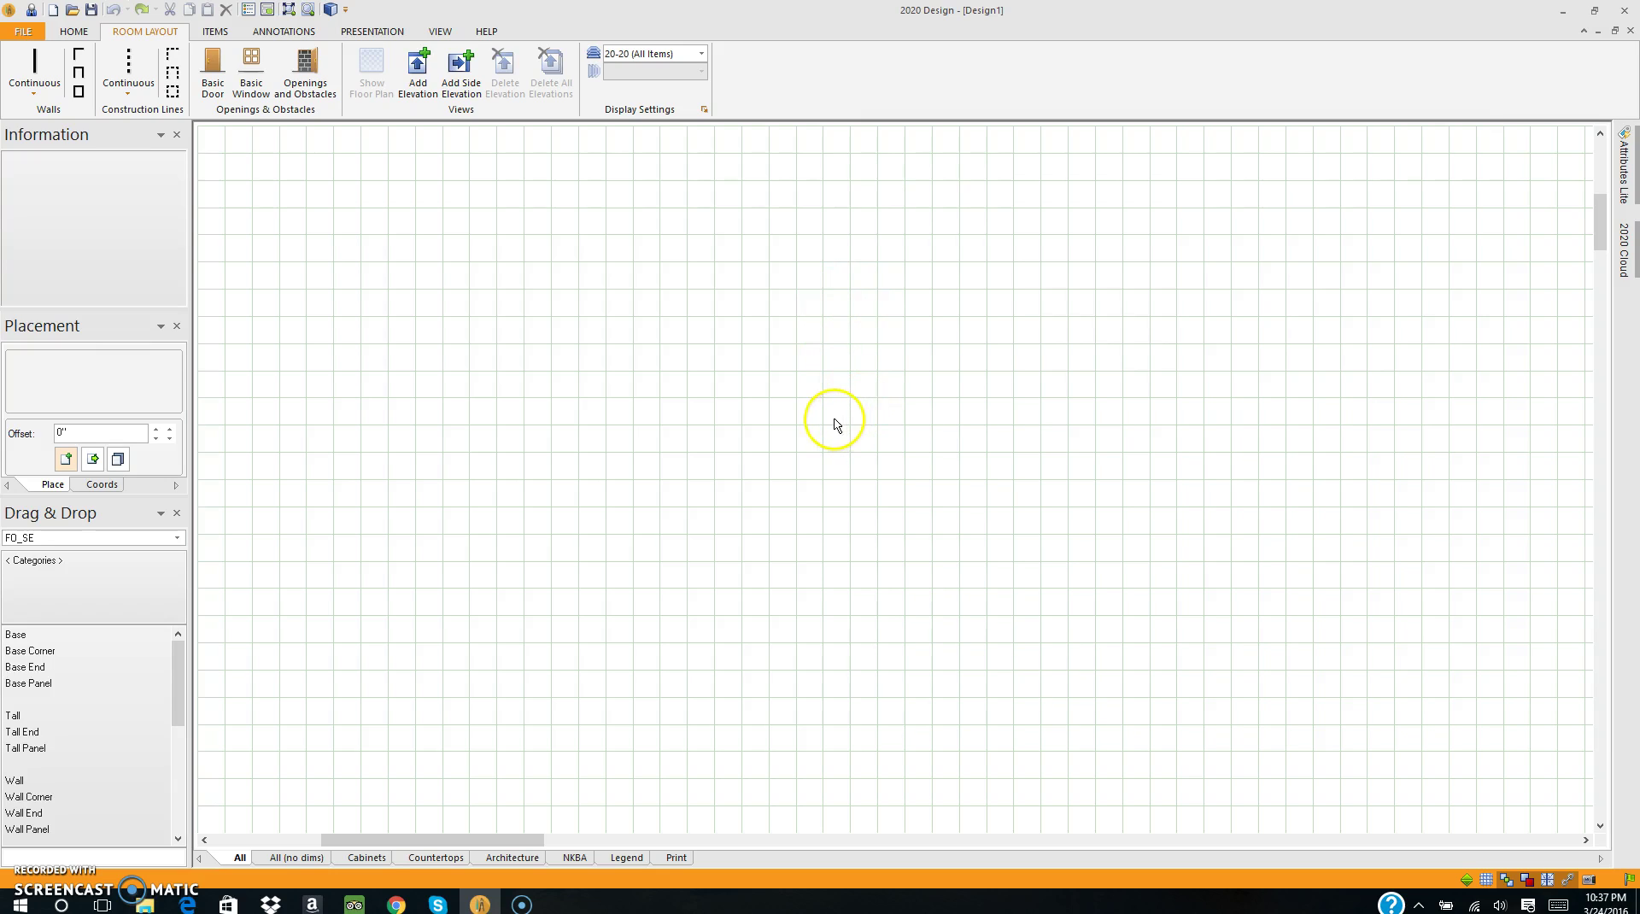
{"action": "left_click", "coordinate": [787, 426]}
Open the saved design file Bright Design.kit
{"action": "left_click", "coordinate": [24, 35]}
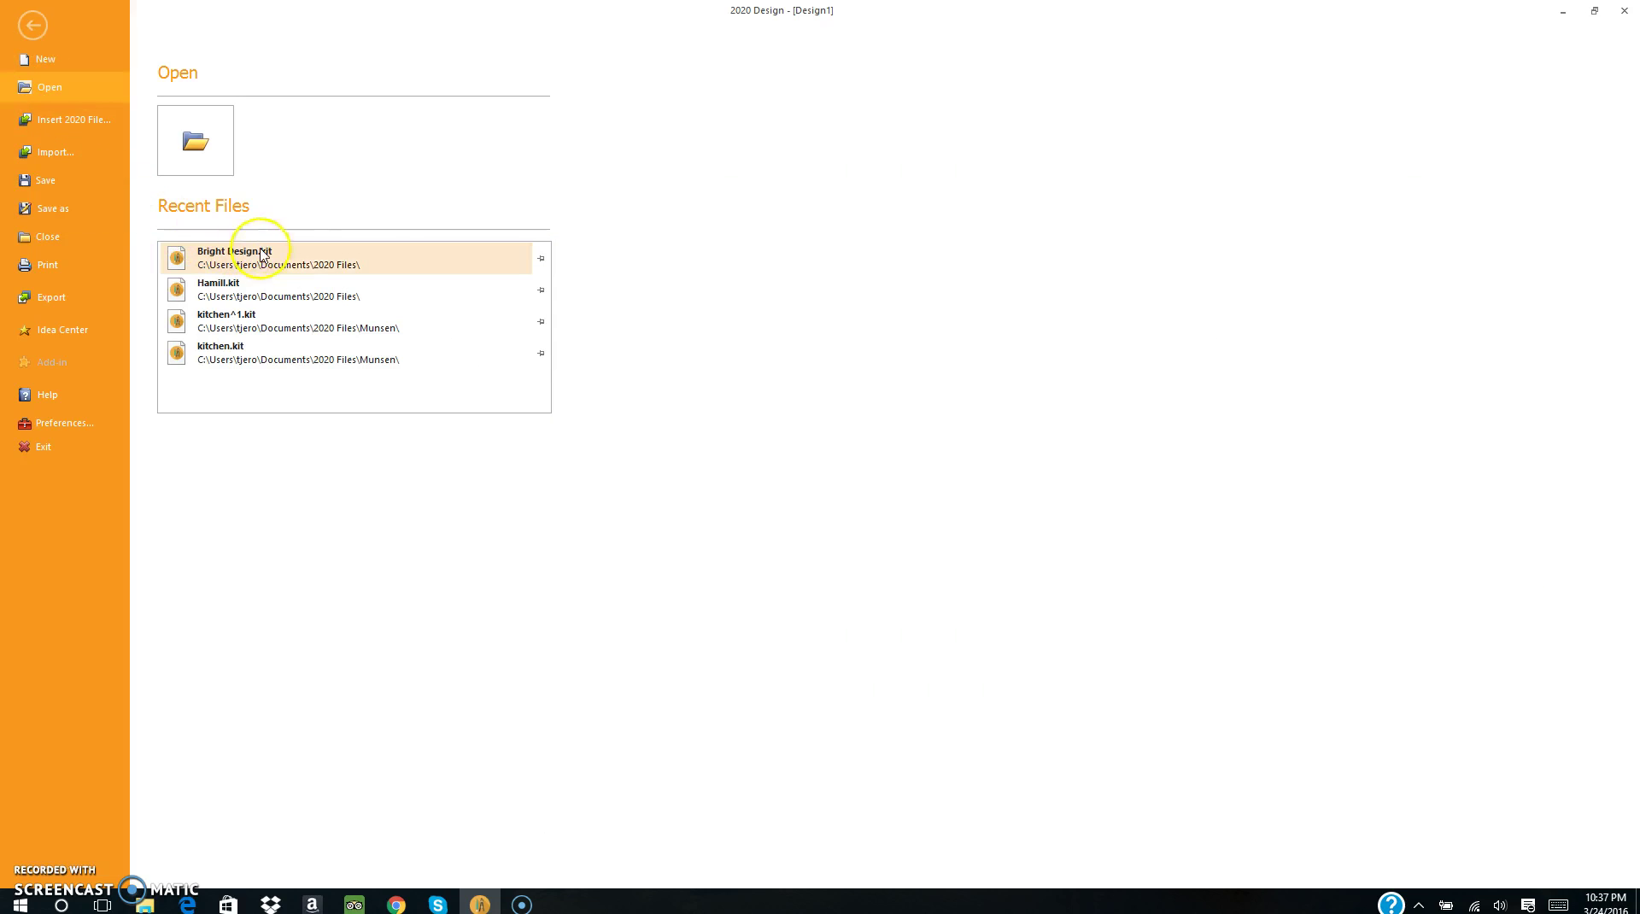
{"action": "left_click", "coordinate": [205, 149]}
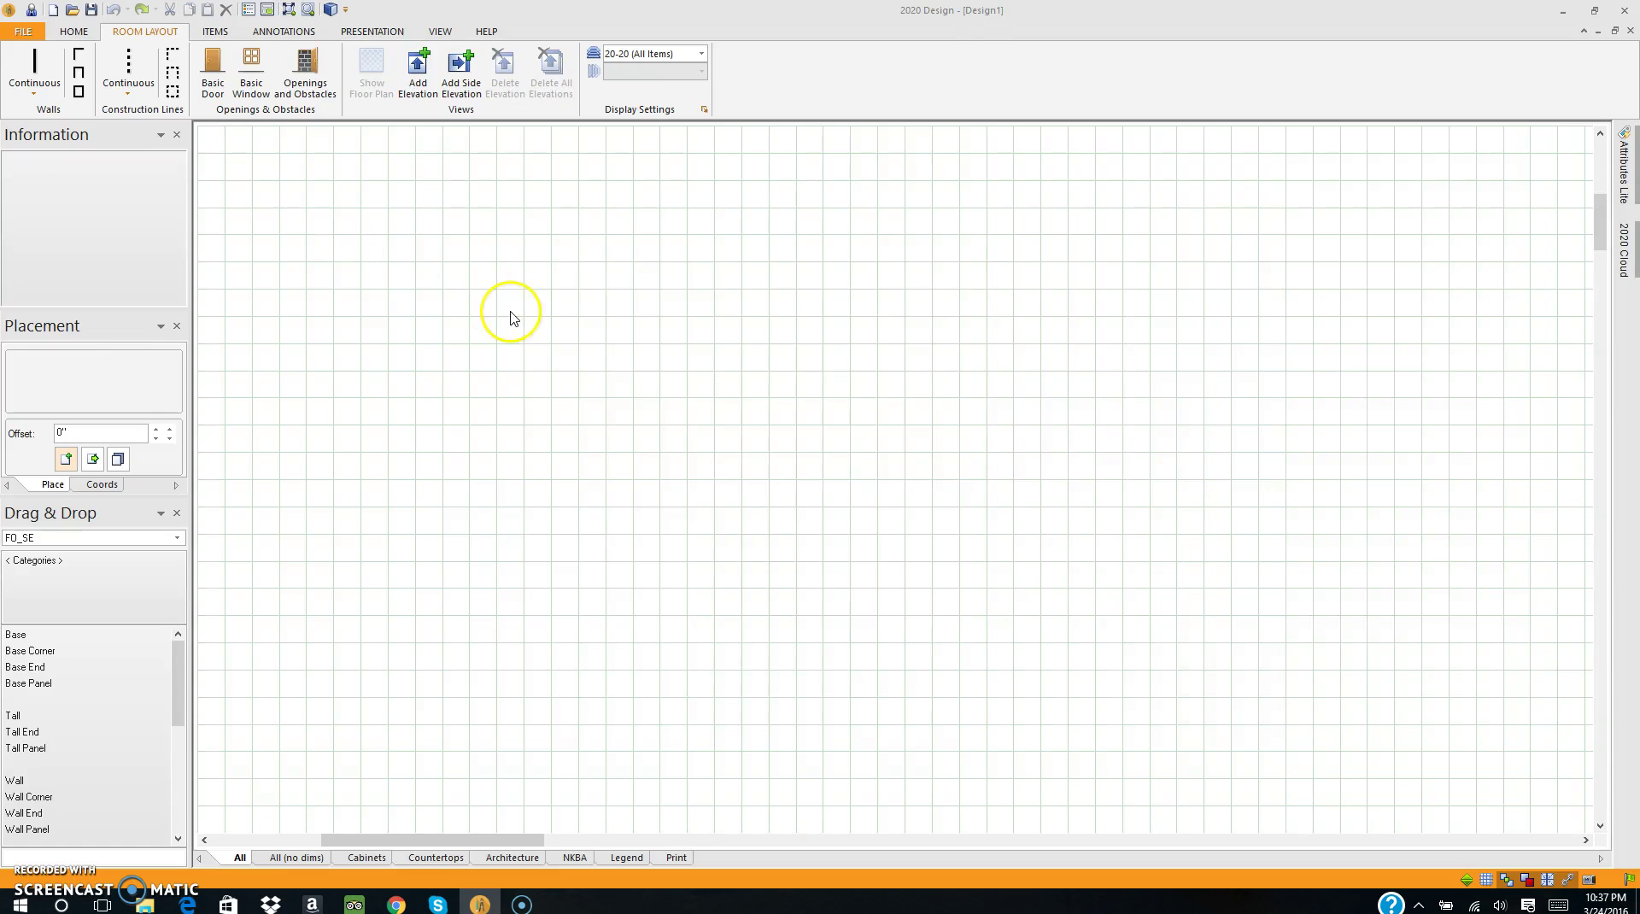
{"action": "left_click_drag", "start_coordinate": [979, 355], "coordinate": [975, 478]}
{"action": "double_click", "coordinate": [802, 413]}
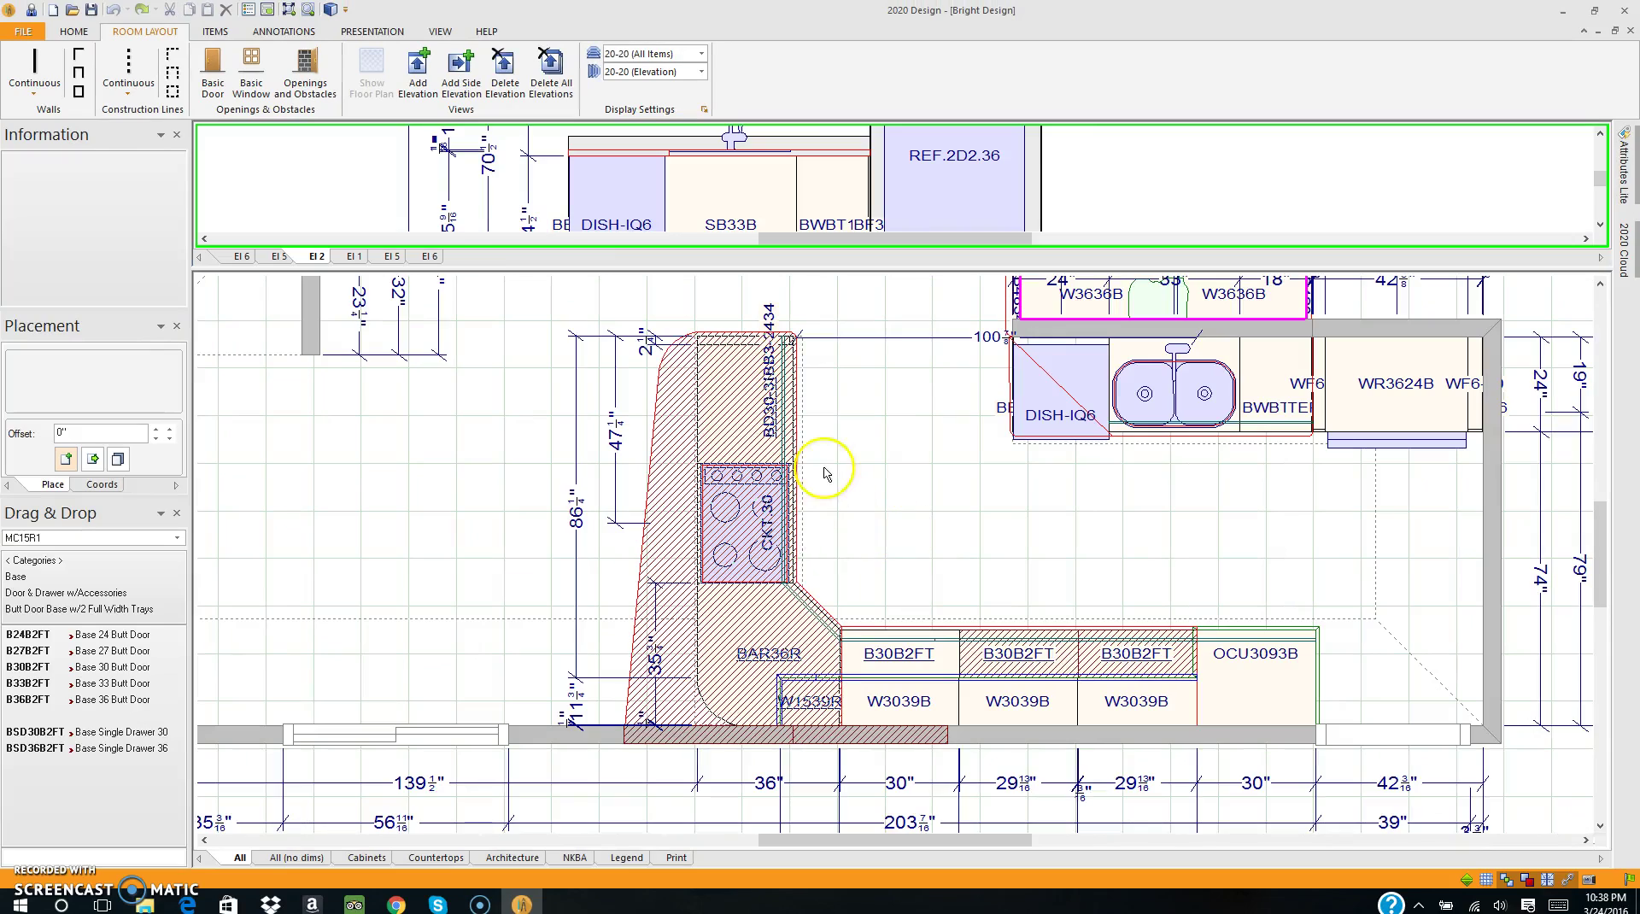
Open the kitchen floor plan as a 3D perspective in the rendering module
{"action": "middle_click_drag", "start_coordinate": [836, 464], "coordinate": [987, 597]}
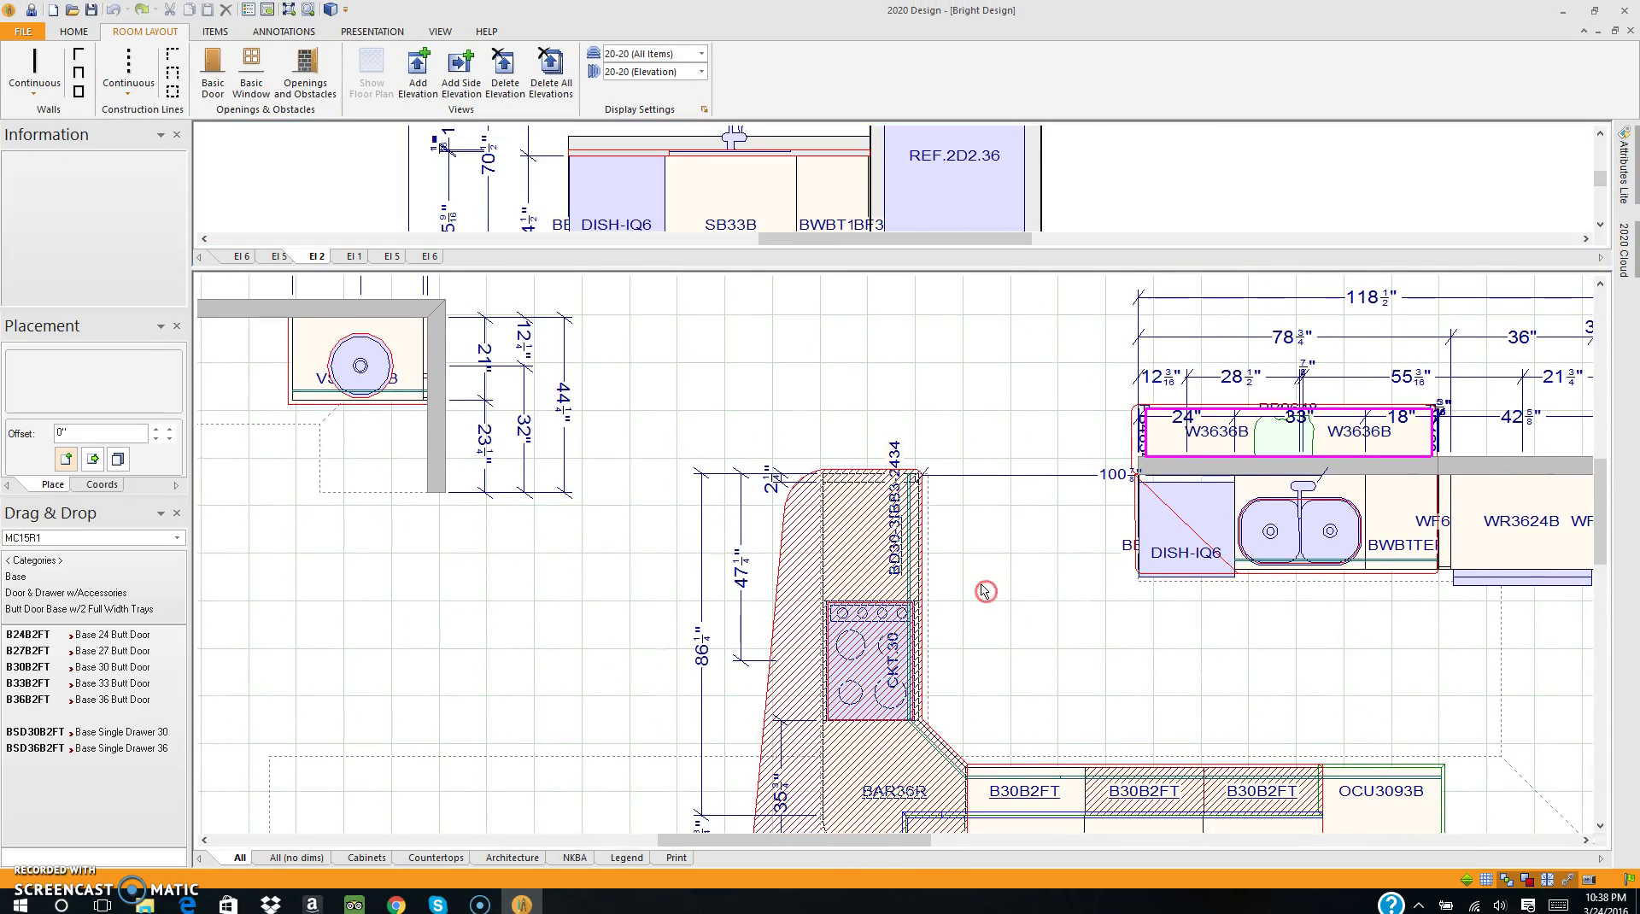
{"action": "middle_click_drag", "start_coordinate": [1135, 652], "coordinate": [1040, 567]}
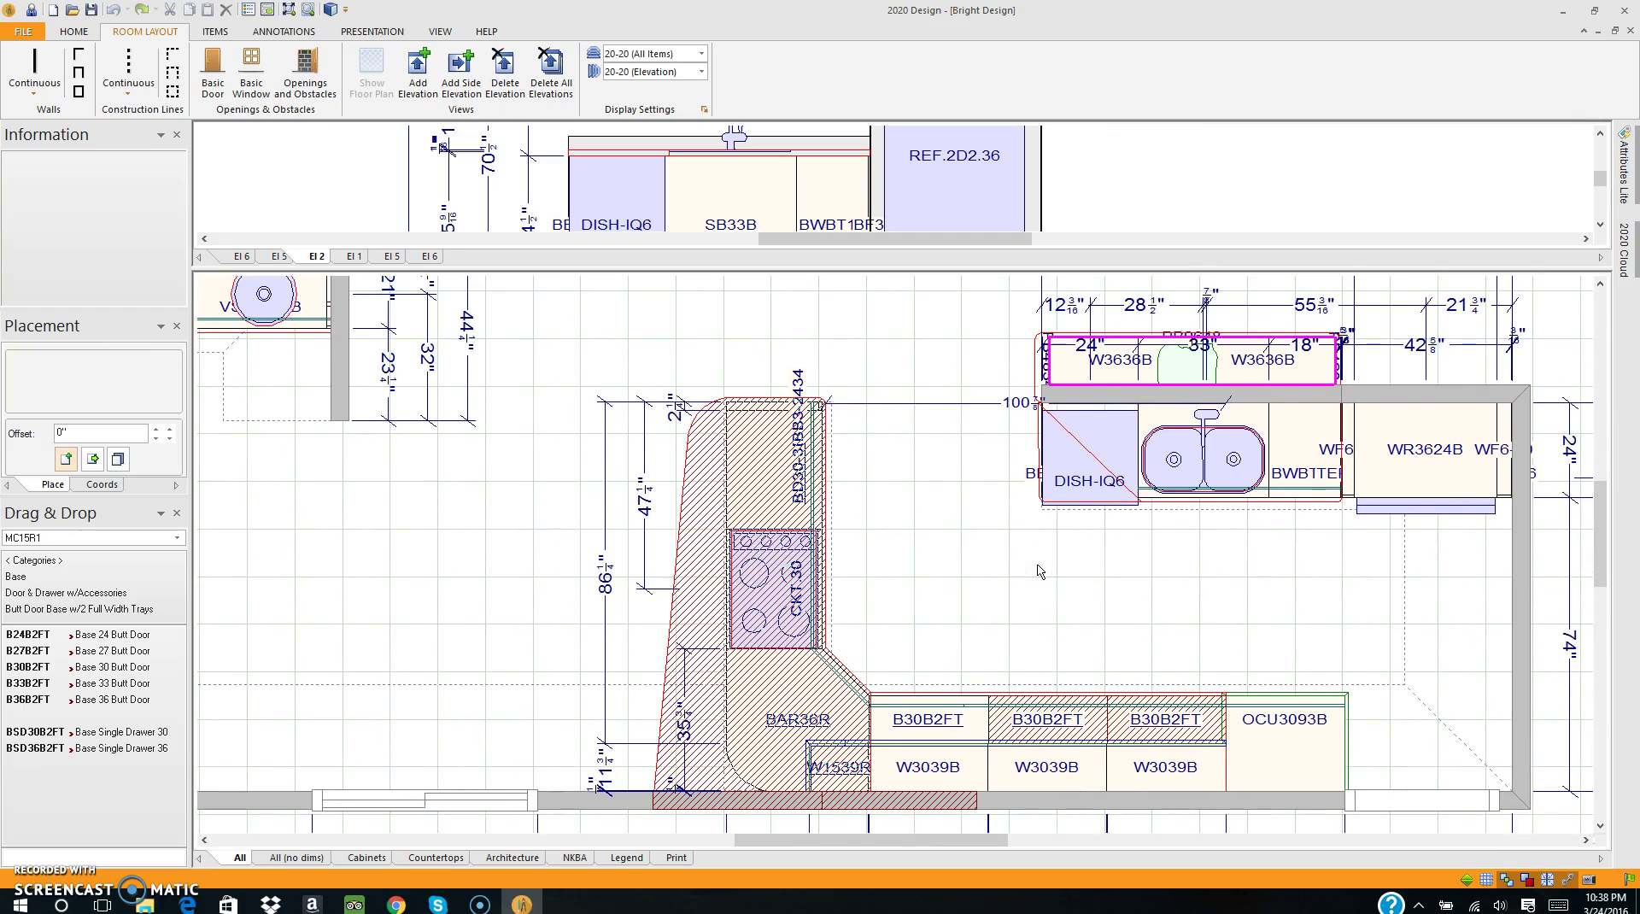
{"action": "left_click", "coordinate": [1020, 566]}
{"action": "middle_click_drag", "start_coordinate": [958, 512], "coordinate": [970, 556]}
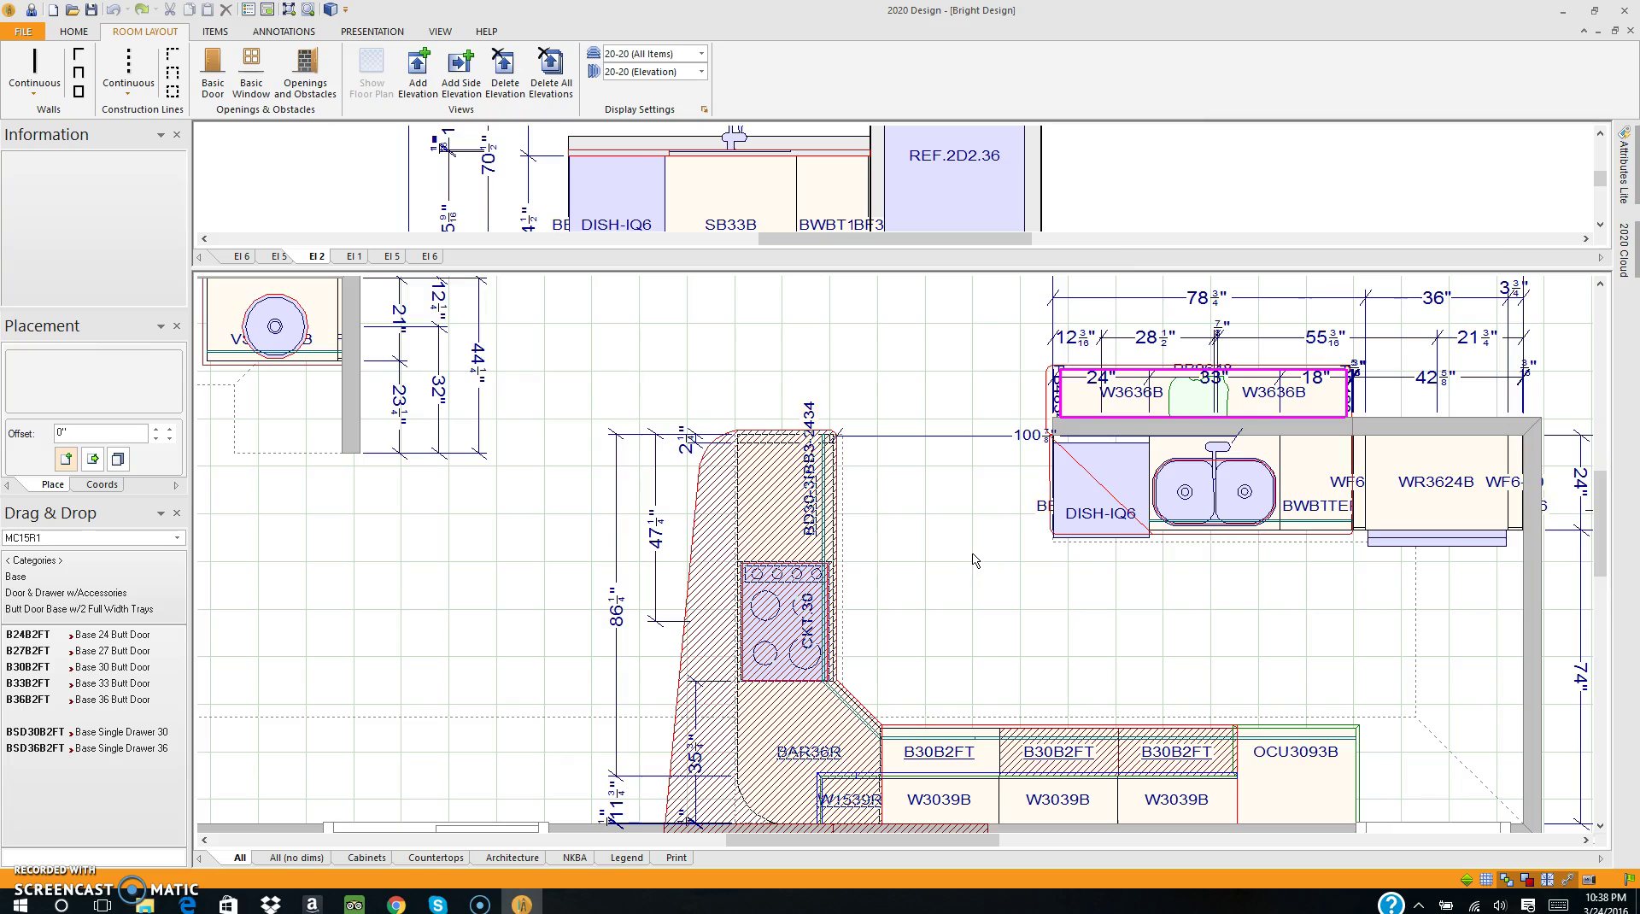
{"action": "middle_click", "coordinate": [940, 536]}
{"action": "left_click", "coordinate": [954, 441]}
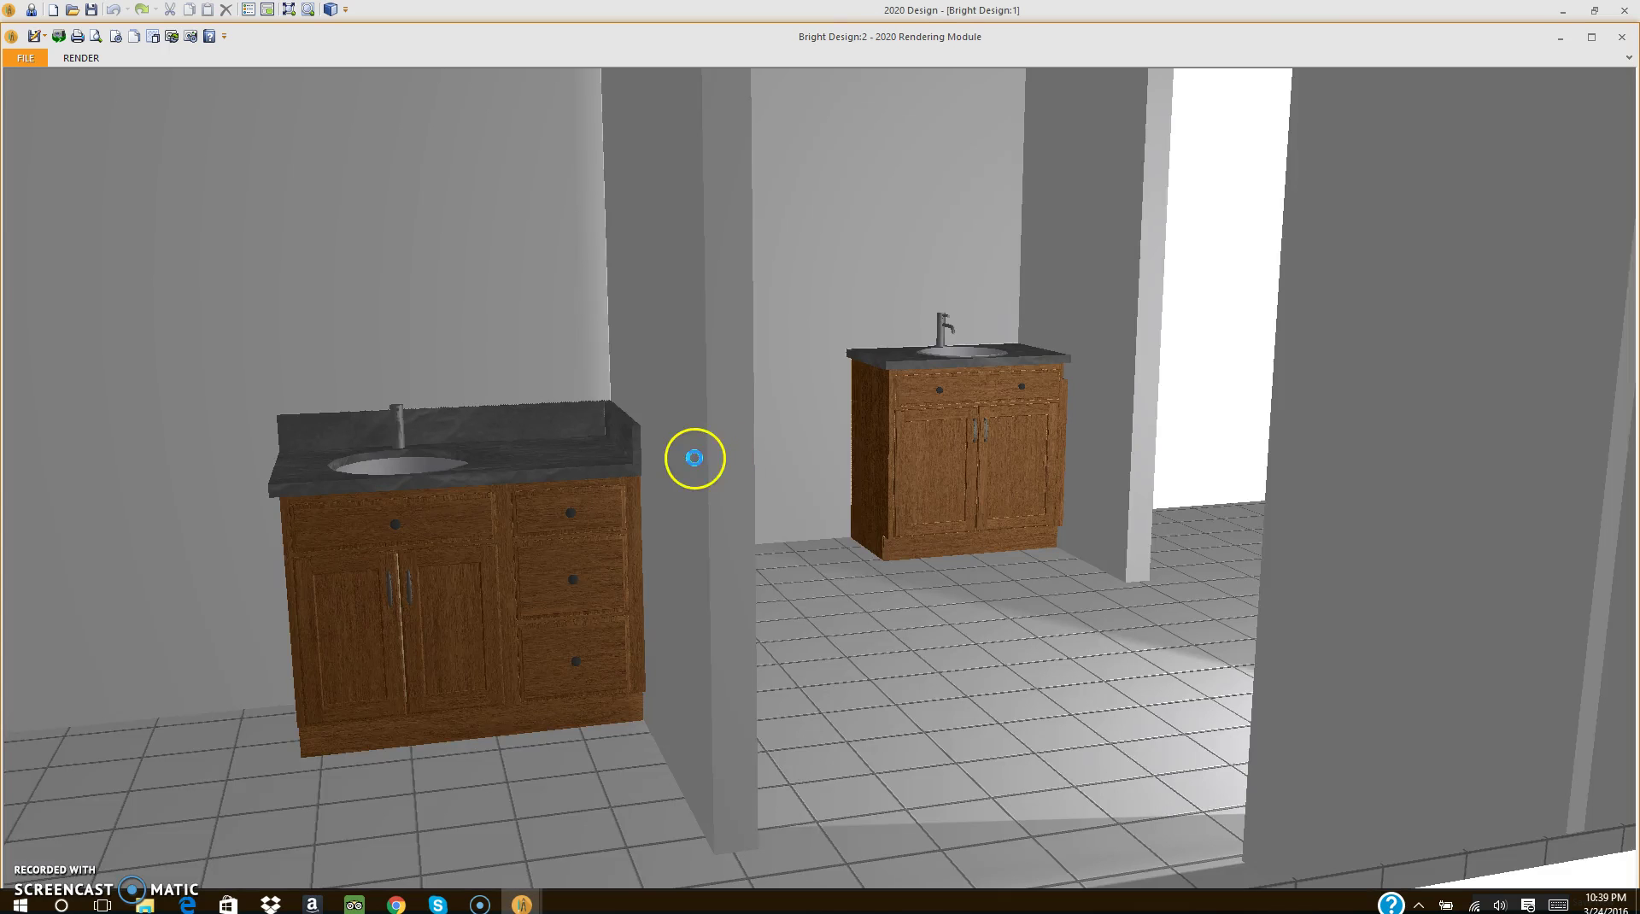
Orbit and zoom the rendering to frame the kitchen's wall cabinets, oven, sink and cooktop
{"action": "left_click_drag", "start_coordinate": [696, 461], "coordinate": [1044, 472]}
{"action": "left_click_drag", "start_coordinate": [633, 465], "coordinate": [959, 487]}
{"action": "left_click_drag", "start_coordinate": [612, 440], "coordinate": [793, 547]}
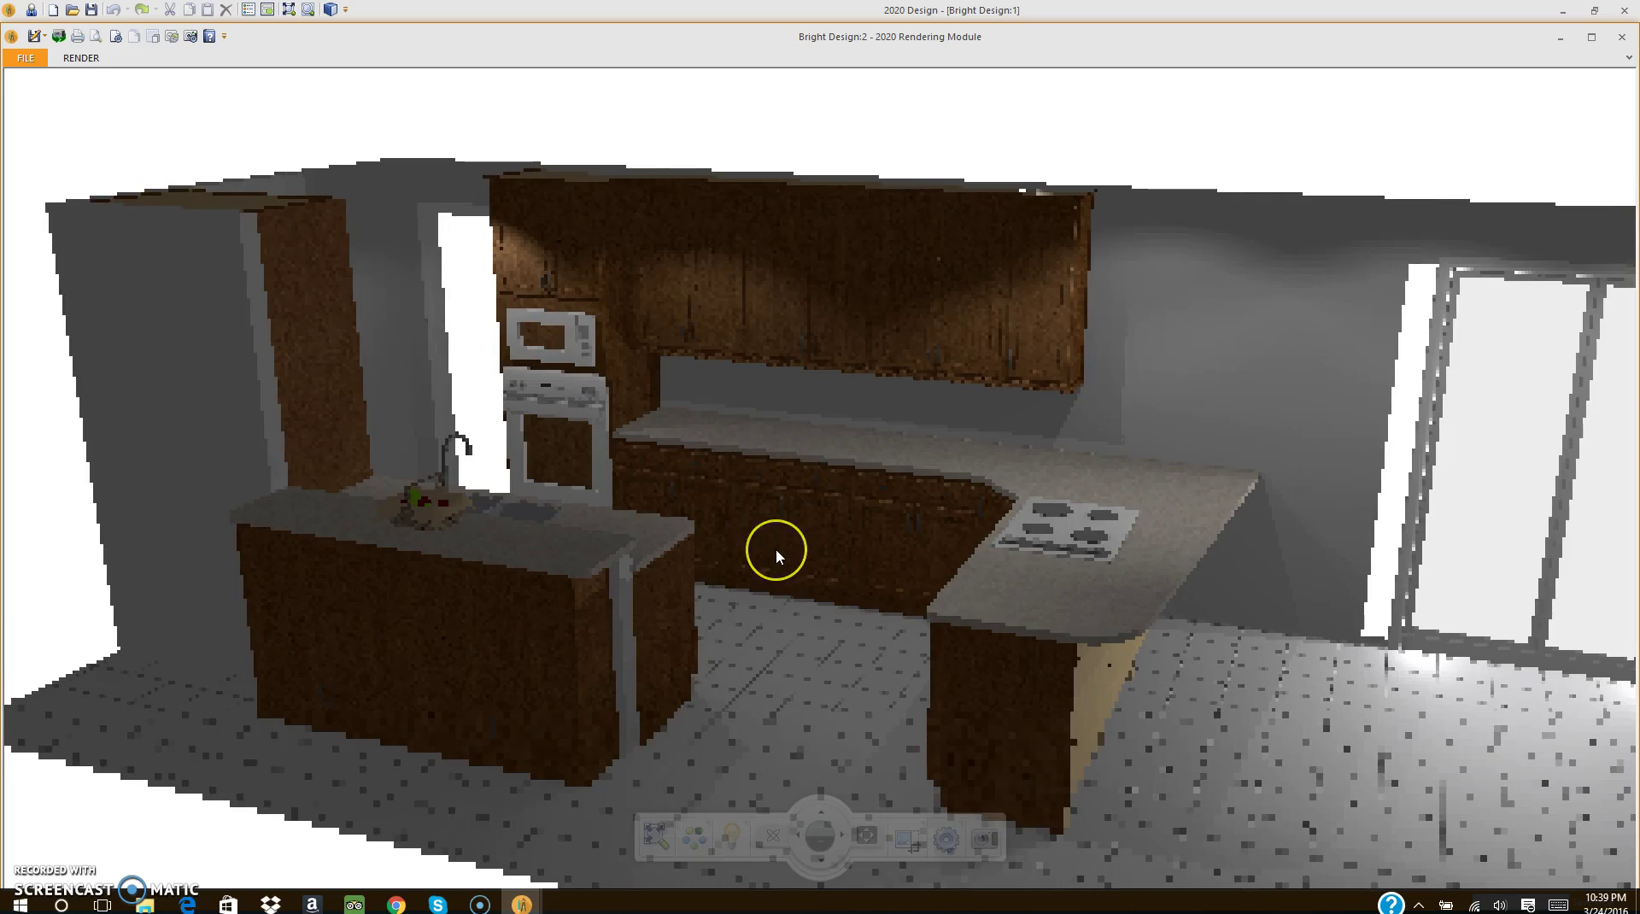
{"action": "scroll", "coordinate": [778, 556], "scroll_direction": "up", "scroll_amount": 2}
{"action": "left_click_drag", "start_coordinate": [777, 555], "coordinate": [728, 548]}
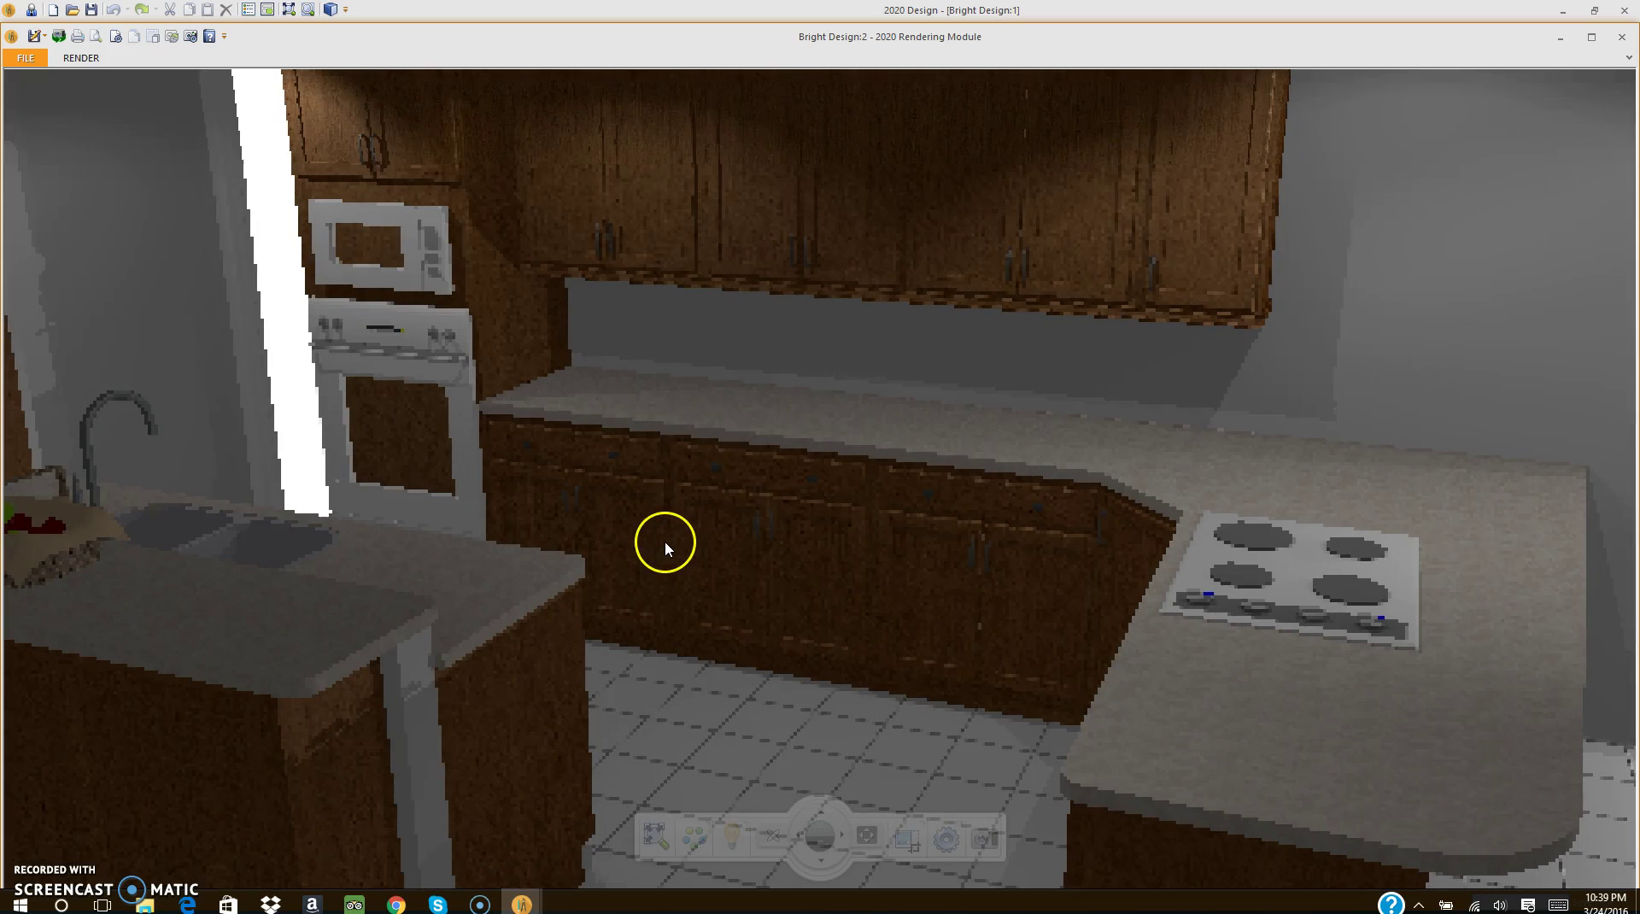
{"action": "left_click_drag", "start_coordinate": [665, 547], "coordinate": [757, 583]}
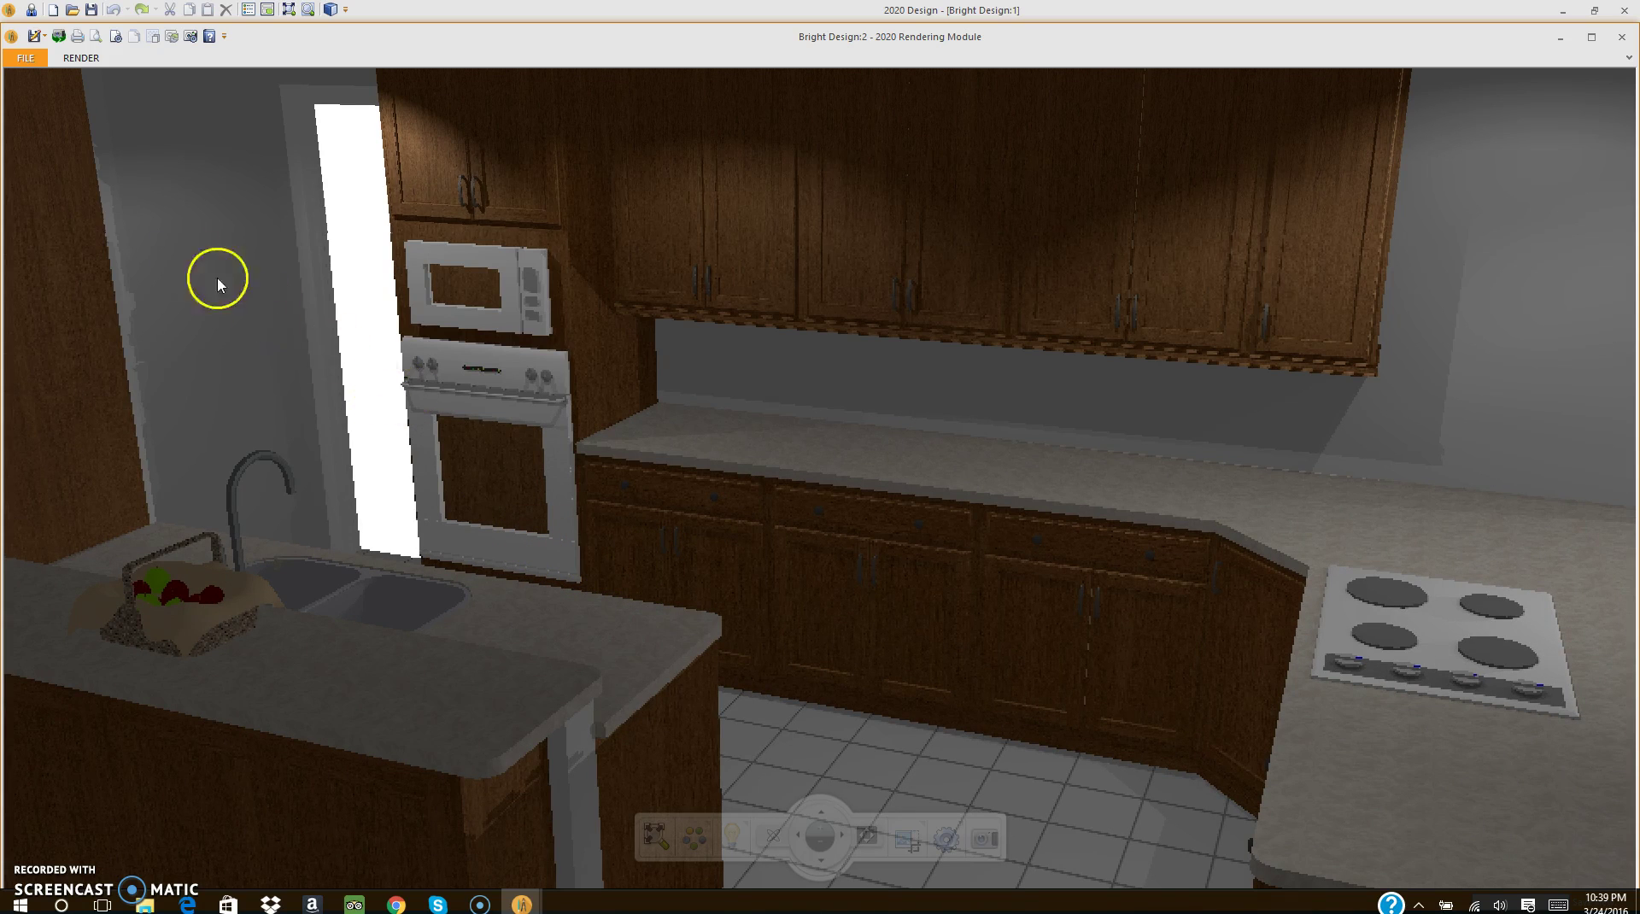
Start saving a 360 panoramic view and reposition its camera into the kitchen area on the plan preview
{"action": "left_click", "coordinate": [27, 59]}
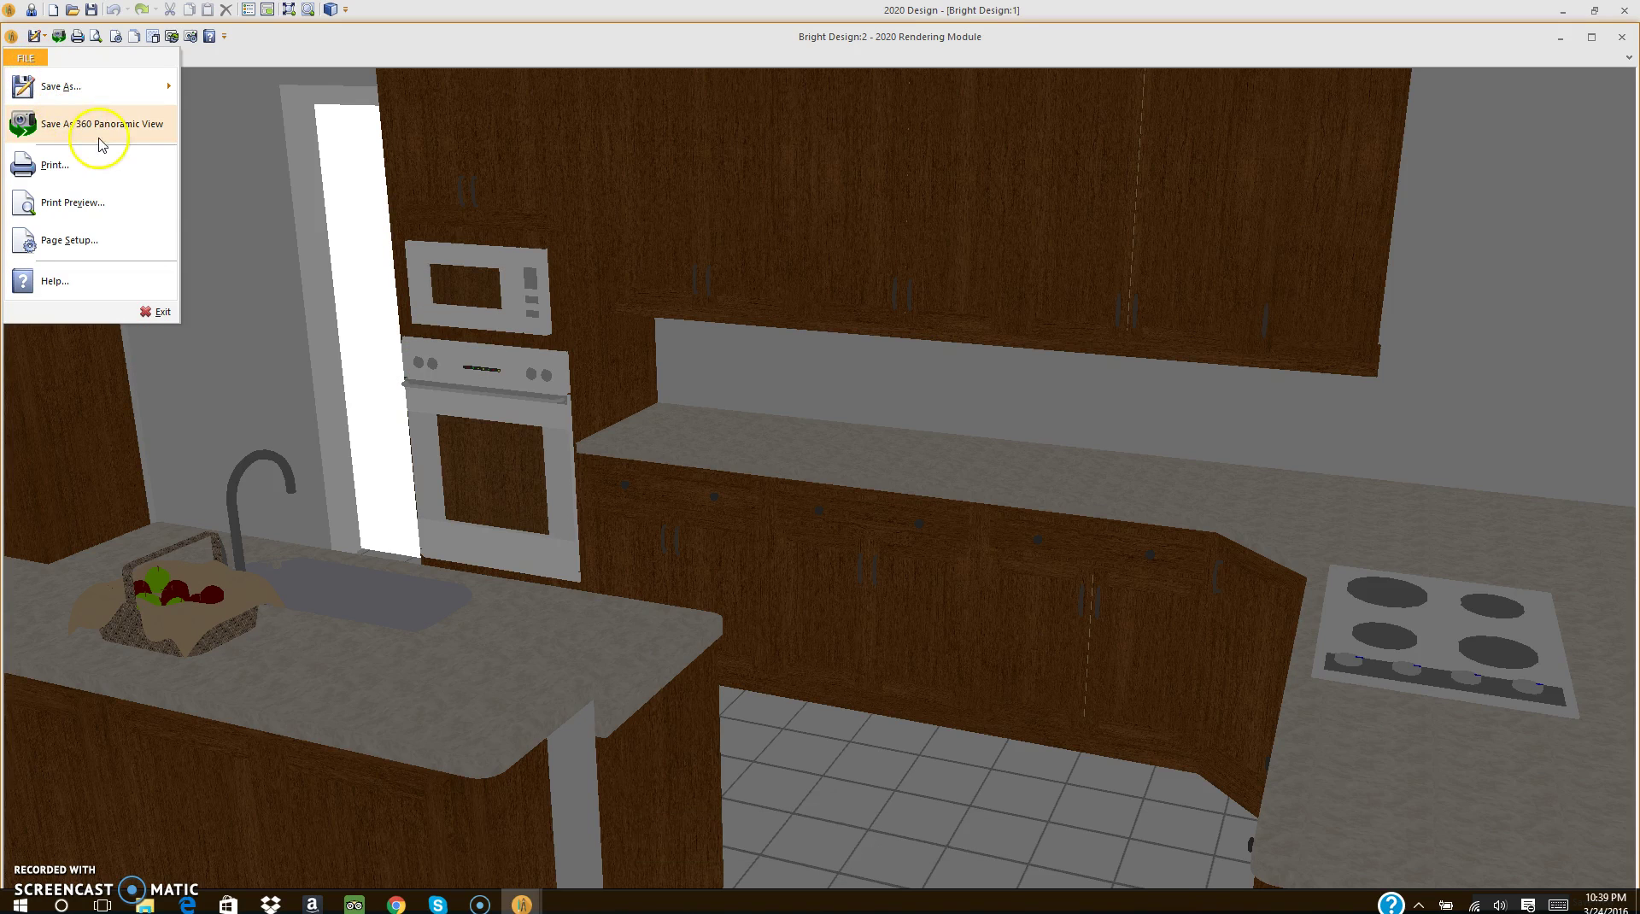
{"action": "left_click", "coordinate": [98, 132]}
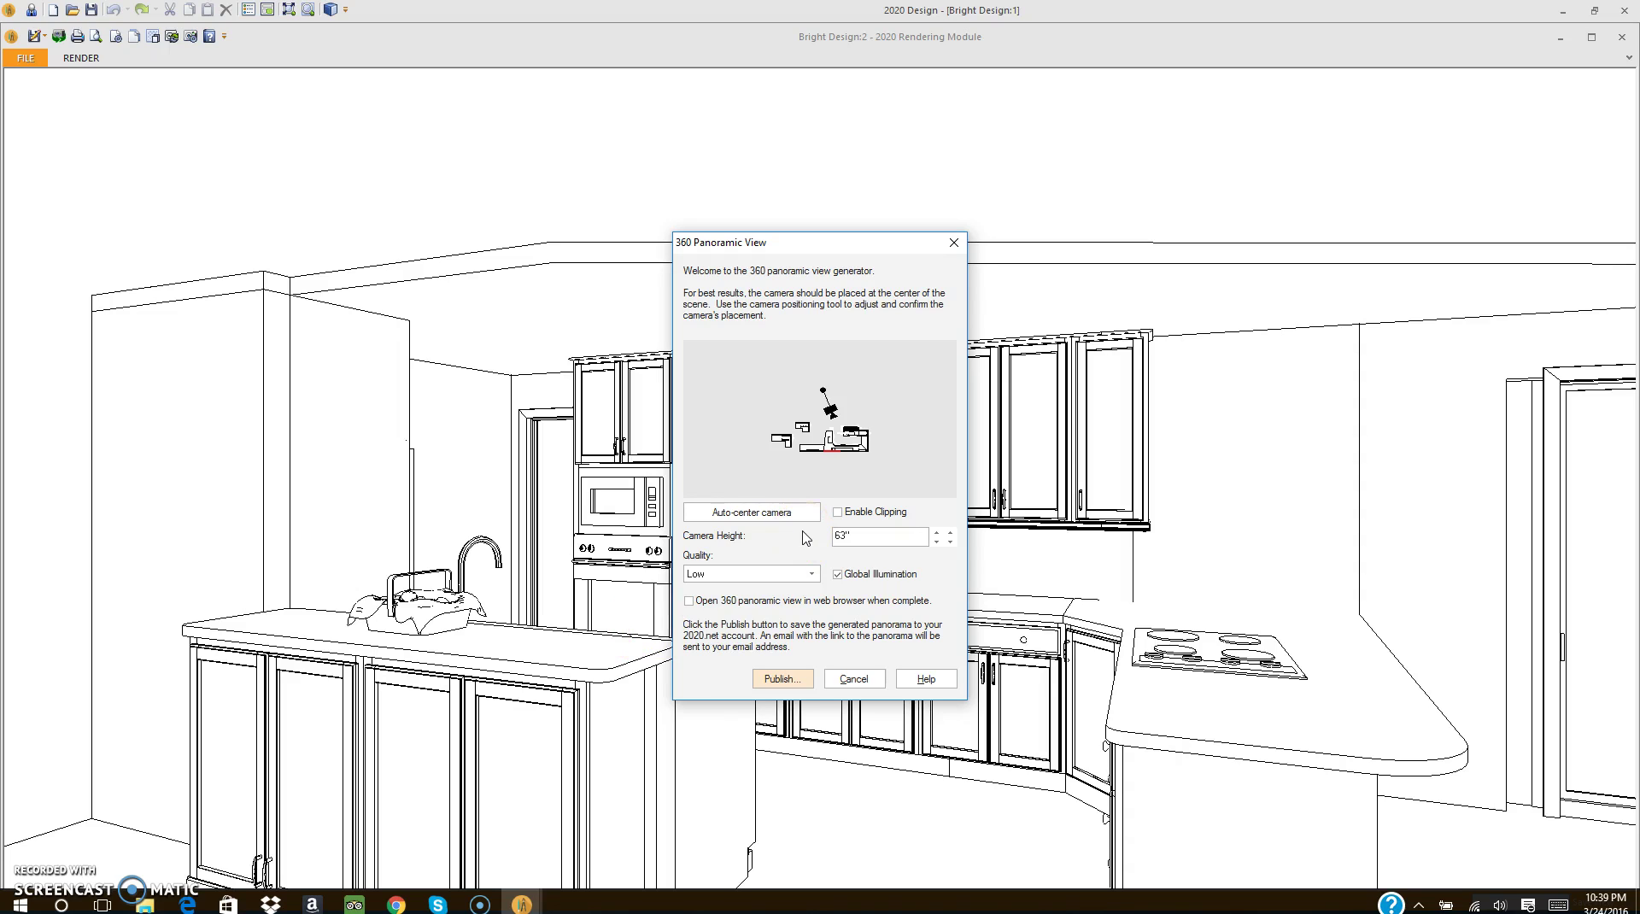
{"action": "left_click", "coordinate": [841, 406]}
{"action": "mouse_move", "coordinate": [841, 406]}
{"action": "left_mouse_down"}
{"action": "mouse_move", "coordinate": [819, 391]}
{"action": "mouse_move", "coordinate": [835, 429]}
{"action": "left_mouse_up"}
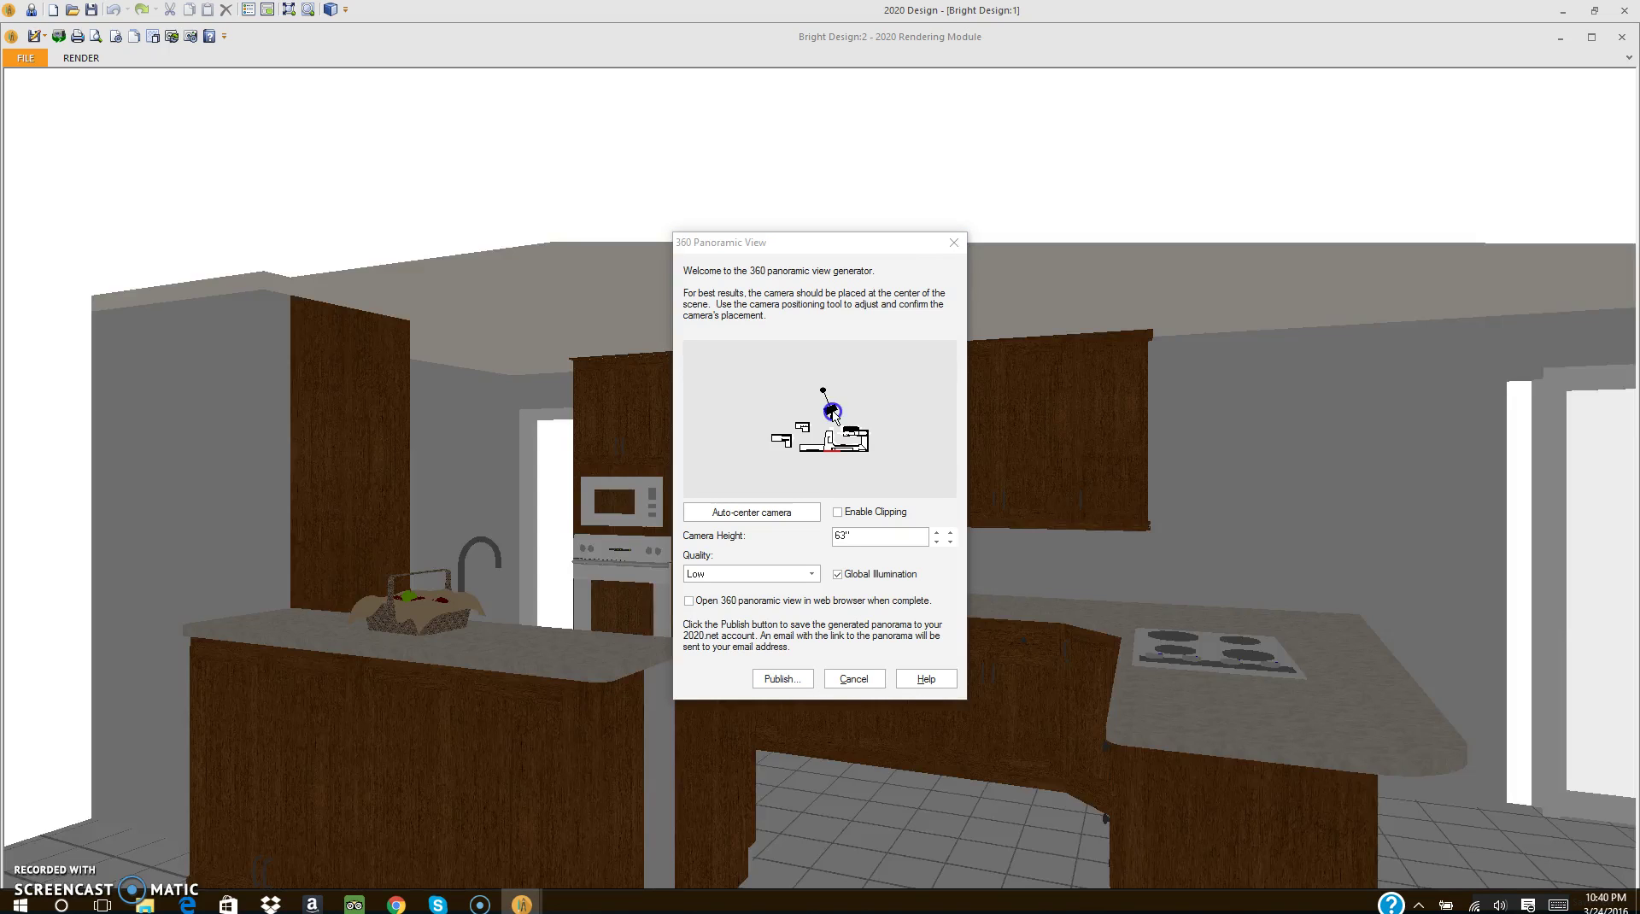
{"action": "mouse_move", "coordinate": [834, 417]}
{"action": "left_mouse_down"}
{"action": "mouse_move", "coordinate": [846, 437]}
{"action": "mouse_move", "coordinate": [830, 429]}
{"action": "mouse_move", "coordinate": [871, 430]}
{"action": "mouse_move", "coordinate": [810, 442]}
{"action": "mouse_move", "coordinate": [829, 410]}
{"action": "left_mouse_up"}
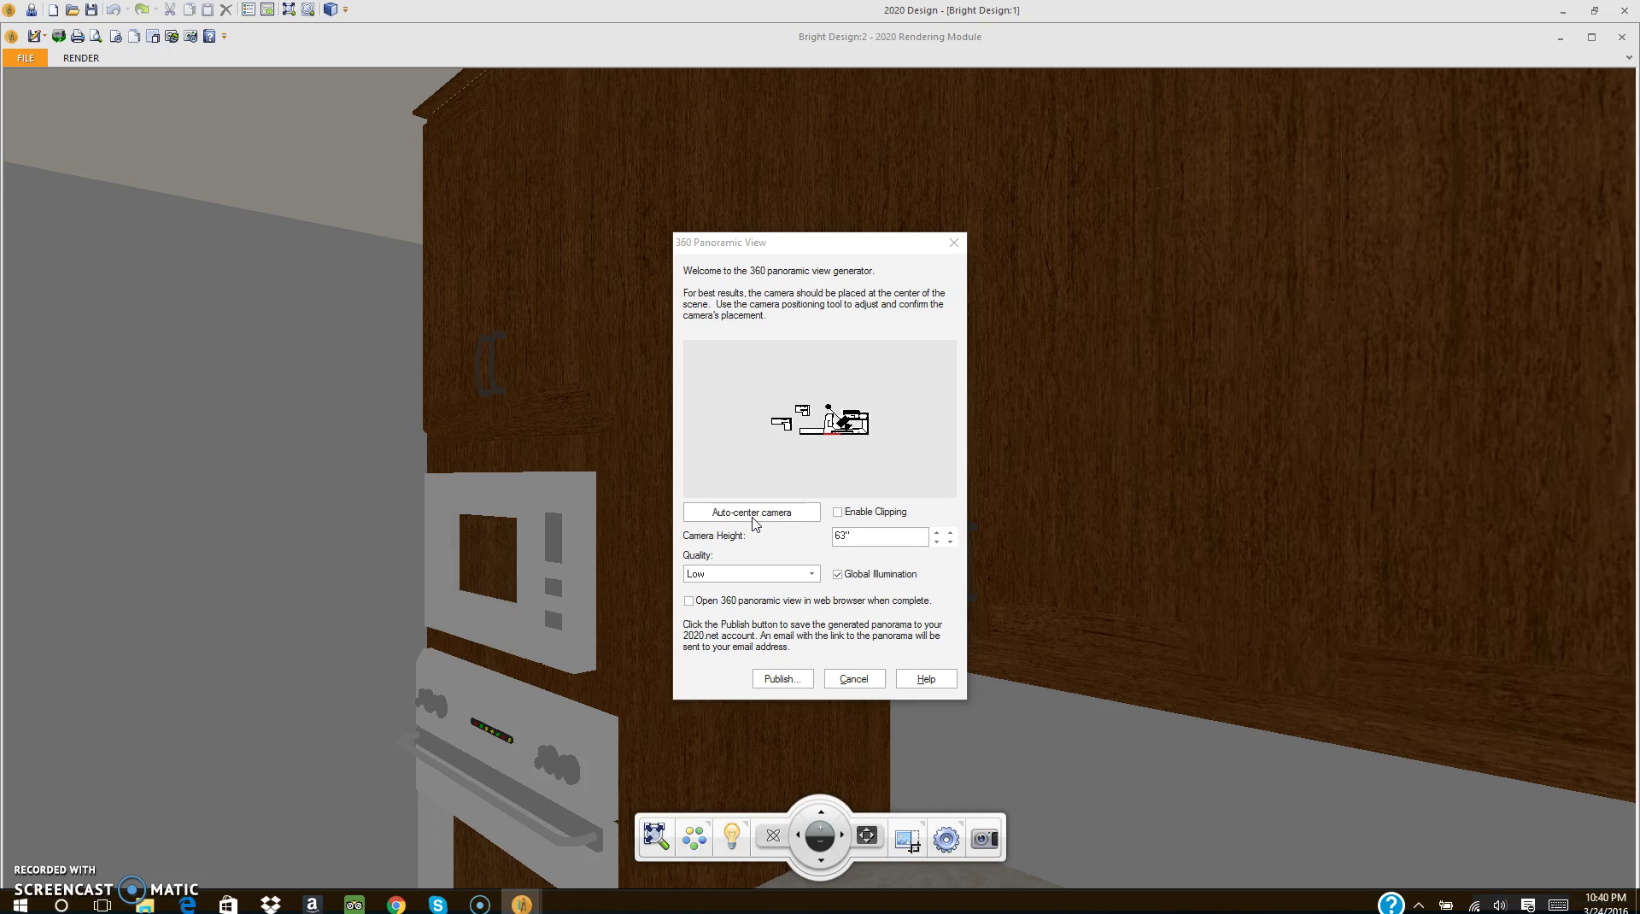
{"action": "left_click", "coordinate": [810, 512]}
Try the panorama's camera height at 60 inches and at 65 inches
{"action": "left_click", "coordinate": [881, 536]}
{"action": "left_click", "coordinate": [937, 541]}
{"action": "left_click", "coordinate": [938, 543]}
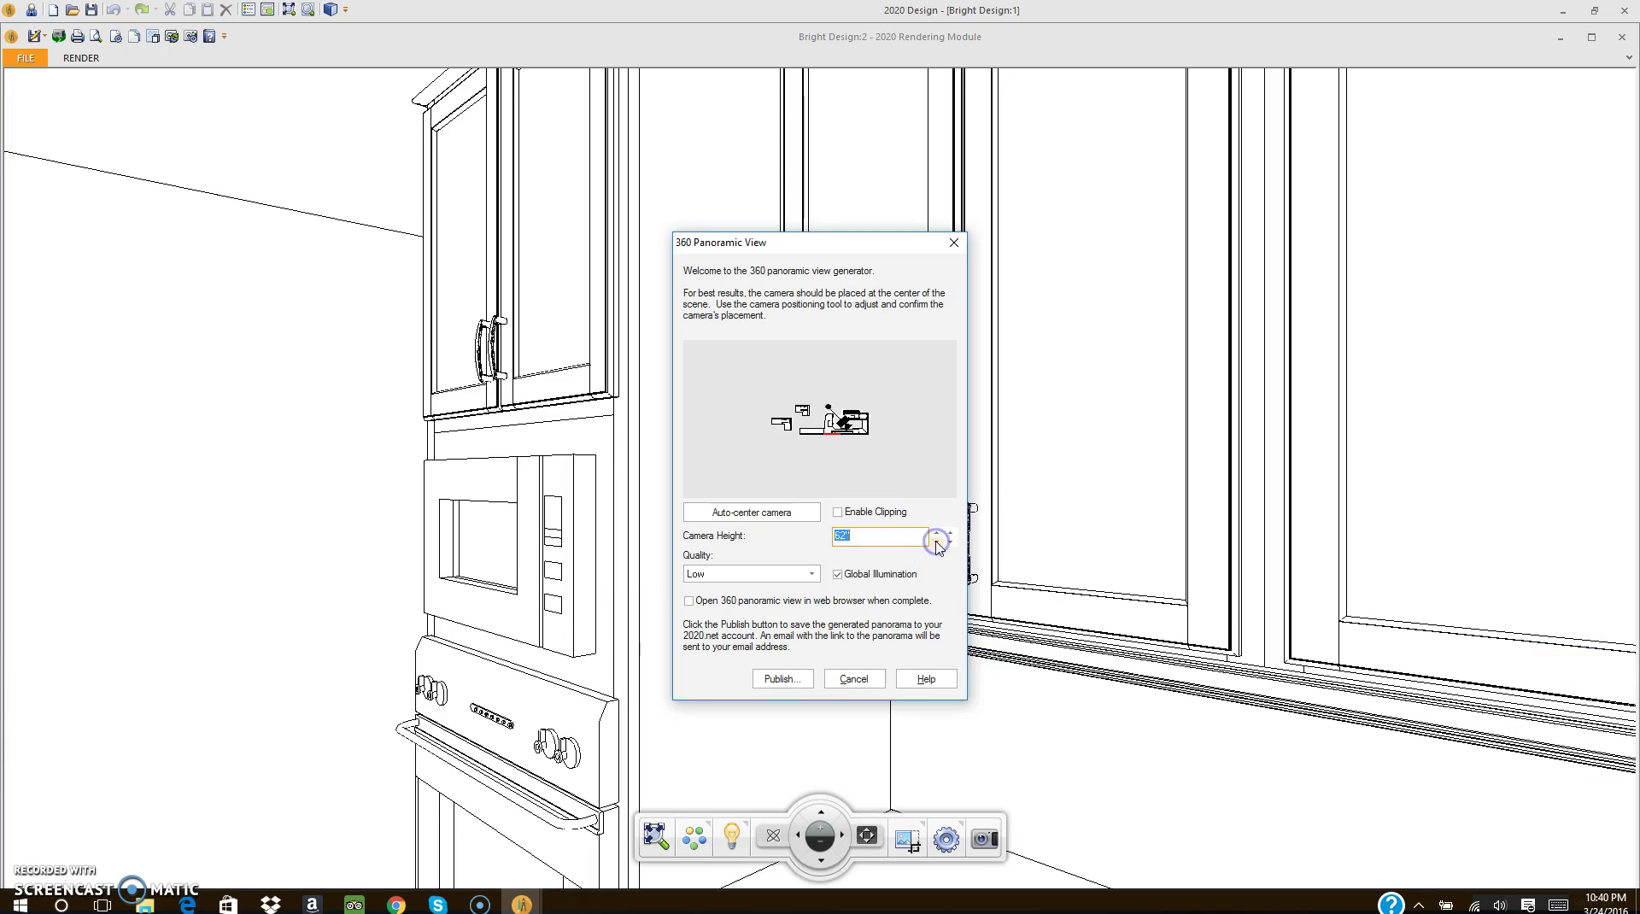
{"action": "left_click", "coordinate": [938, 542]}
{"action": "left_click", "coordinate": [937, 543]}
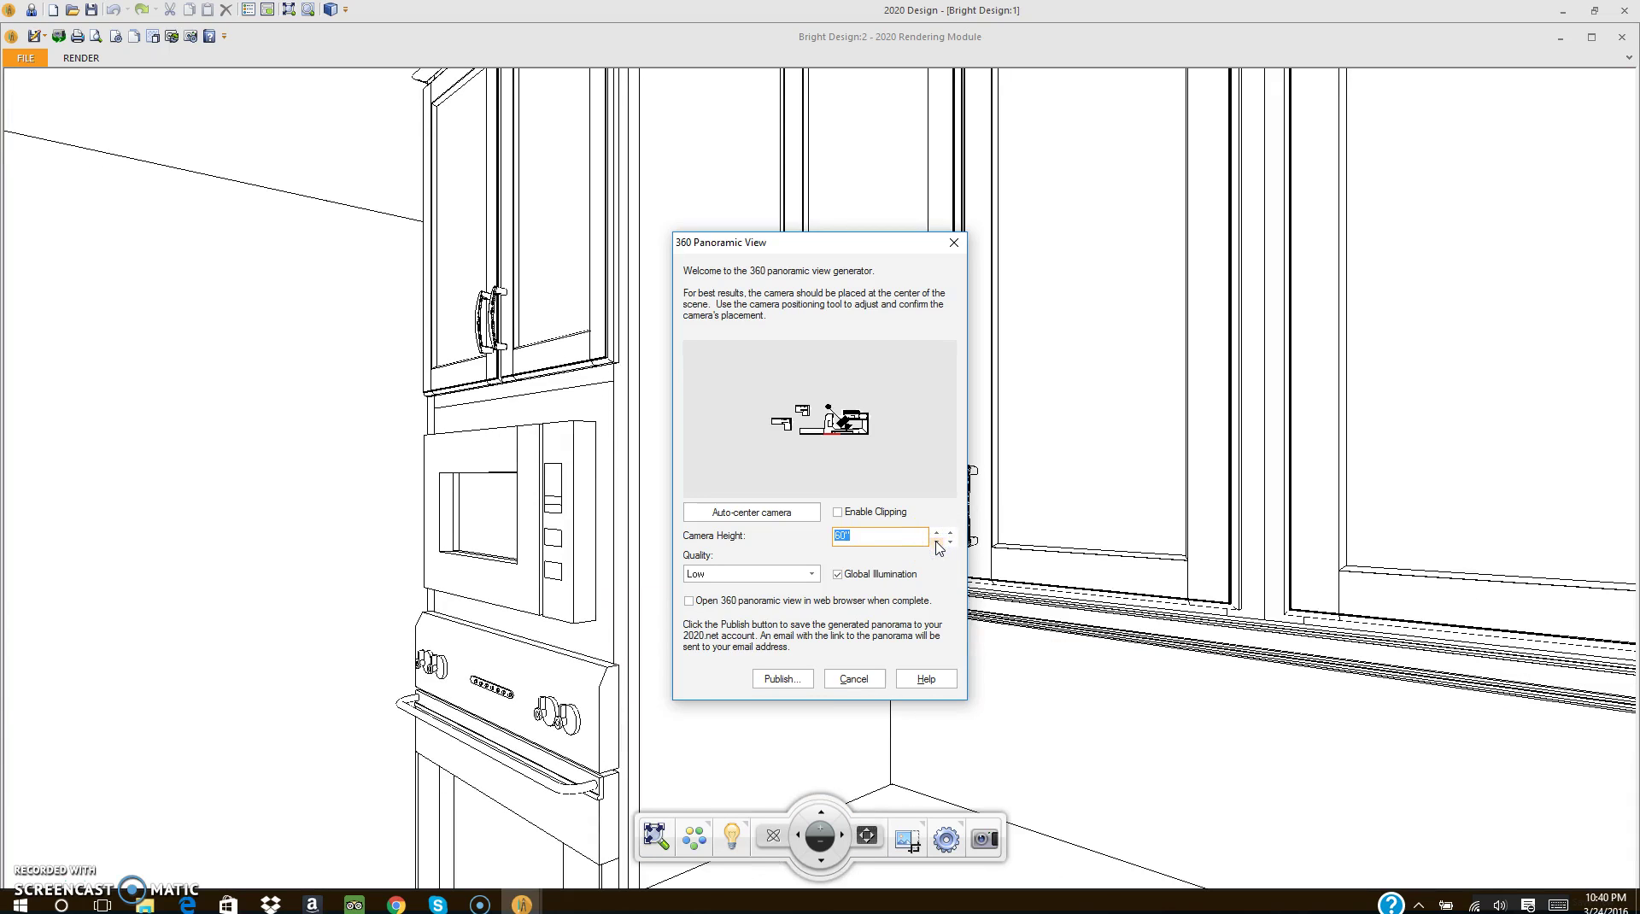
{"action": "left_click", "coordinate": [931, 569]}
{"action": "left_click", "coordinate": [938, 540]}
{"action": "scroll", "coordinate": [937, 537], "scroll_direction": "up", "scroll_amount": 3}
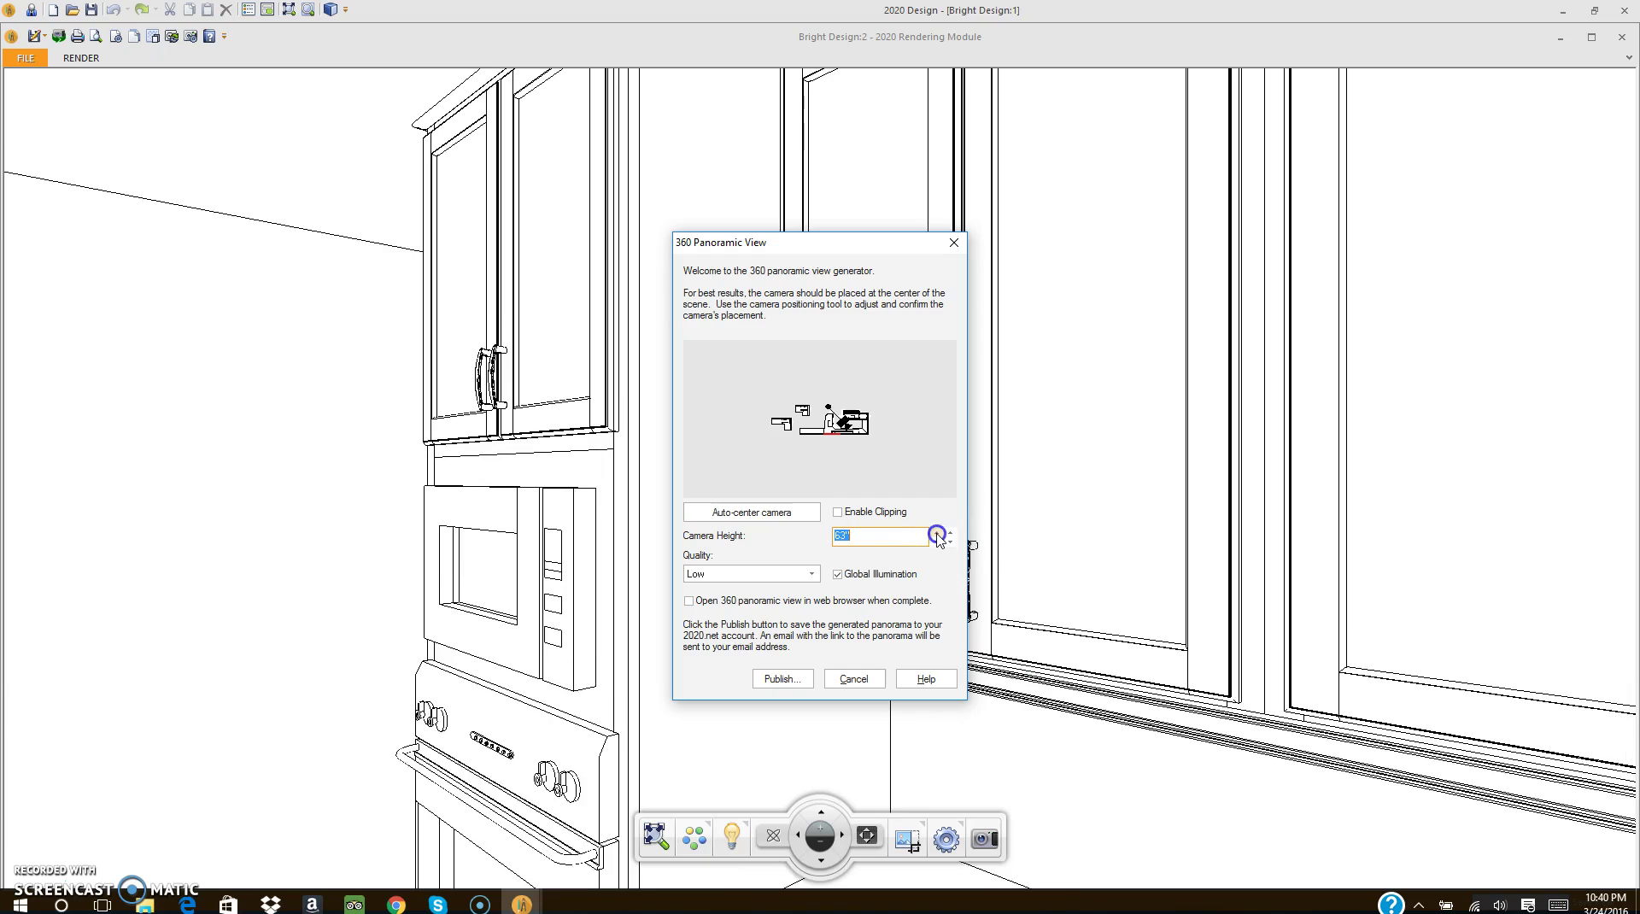
{"action": "scroll", "coordinate": [937, 536], "scroll_direction": "up", "scroll_amount": 2}
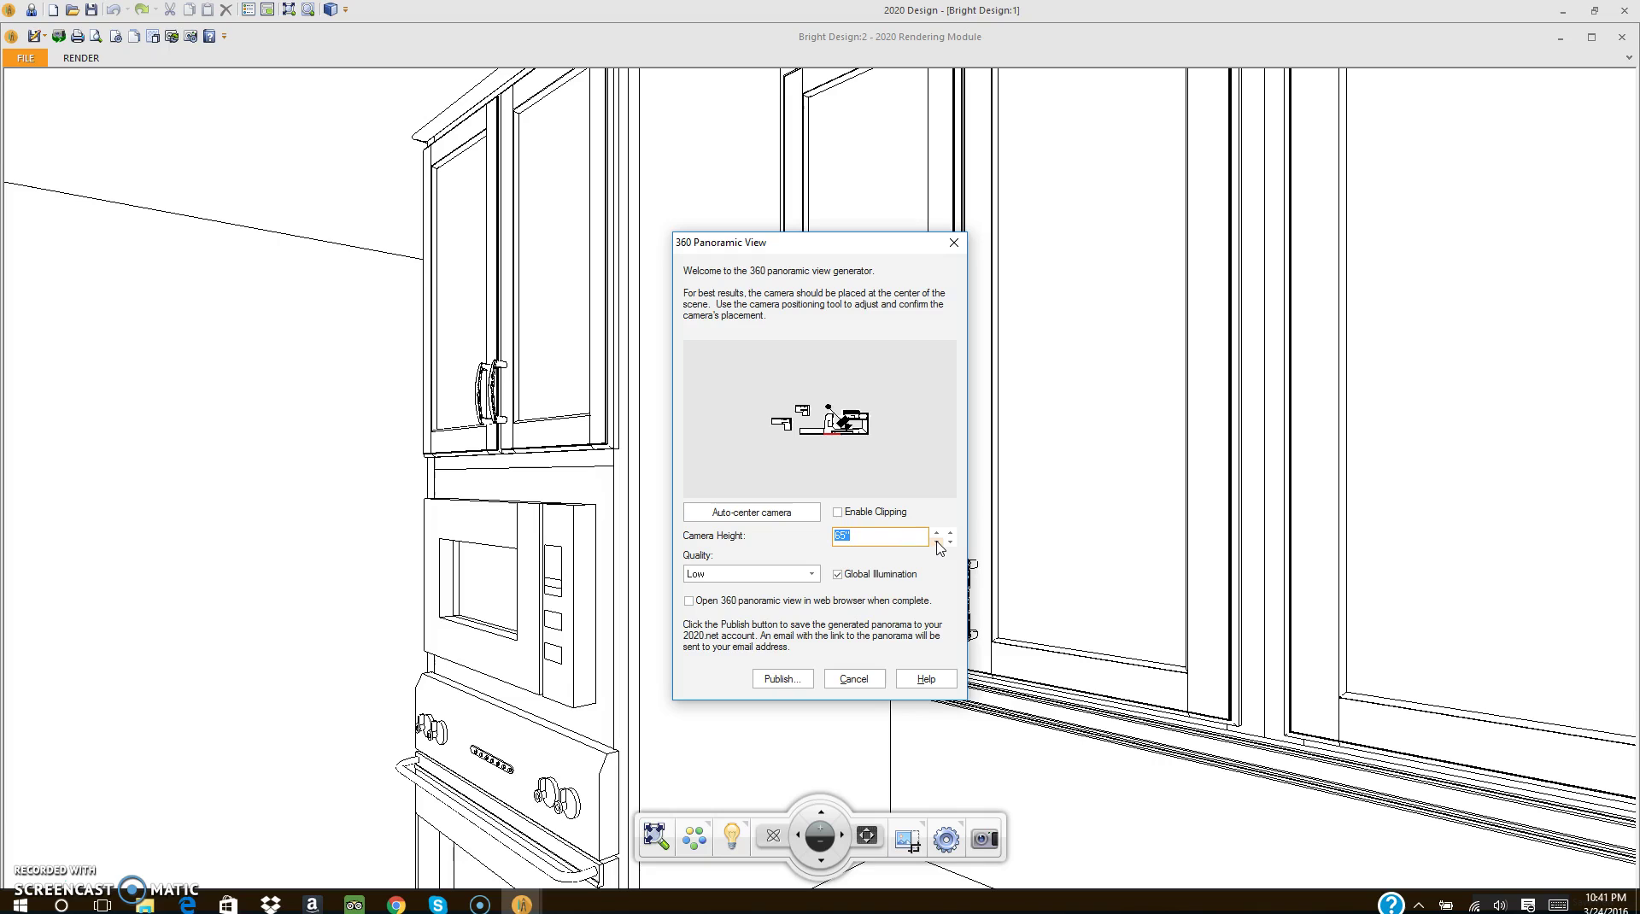
Set the panorama's camera height to 62 inches
{"action": "left_click", "coordinate": [939, 543]}
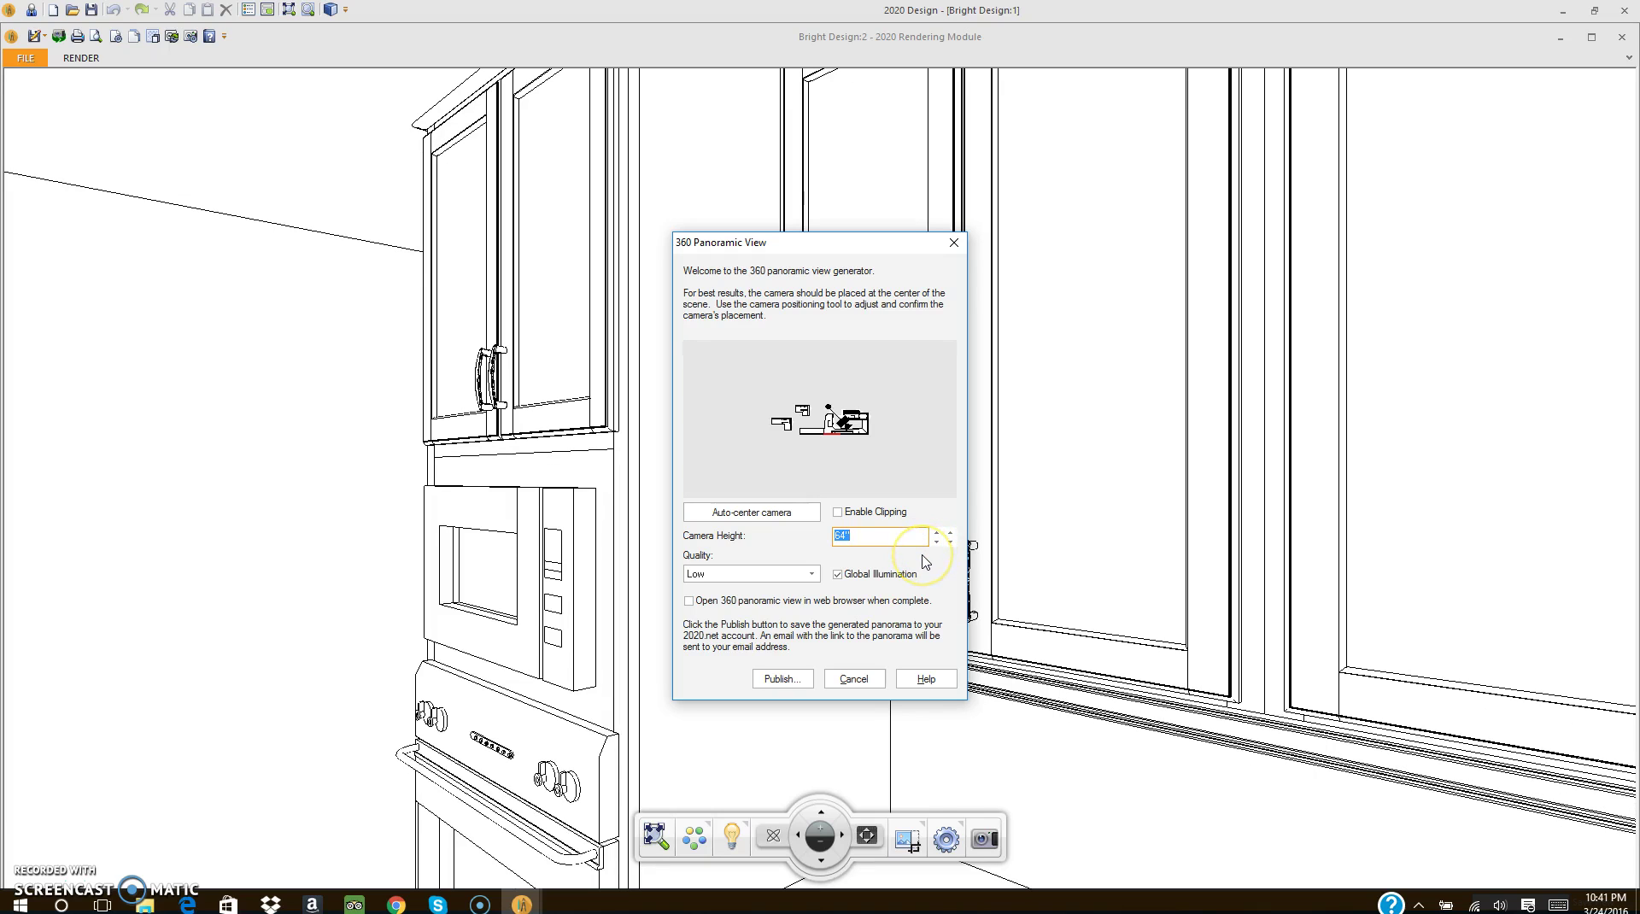
{"action": "left_click", "coordinate": [938, 541]}
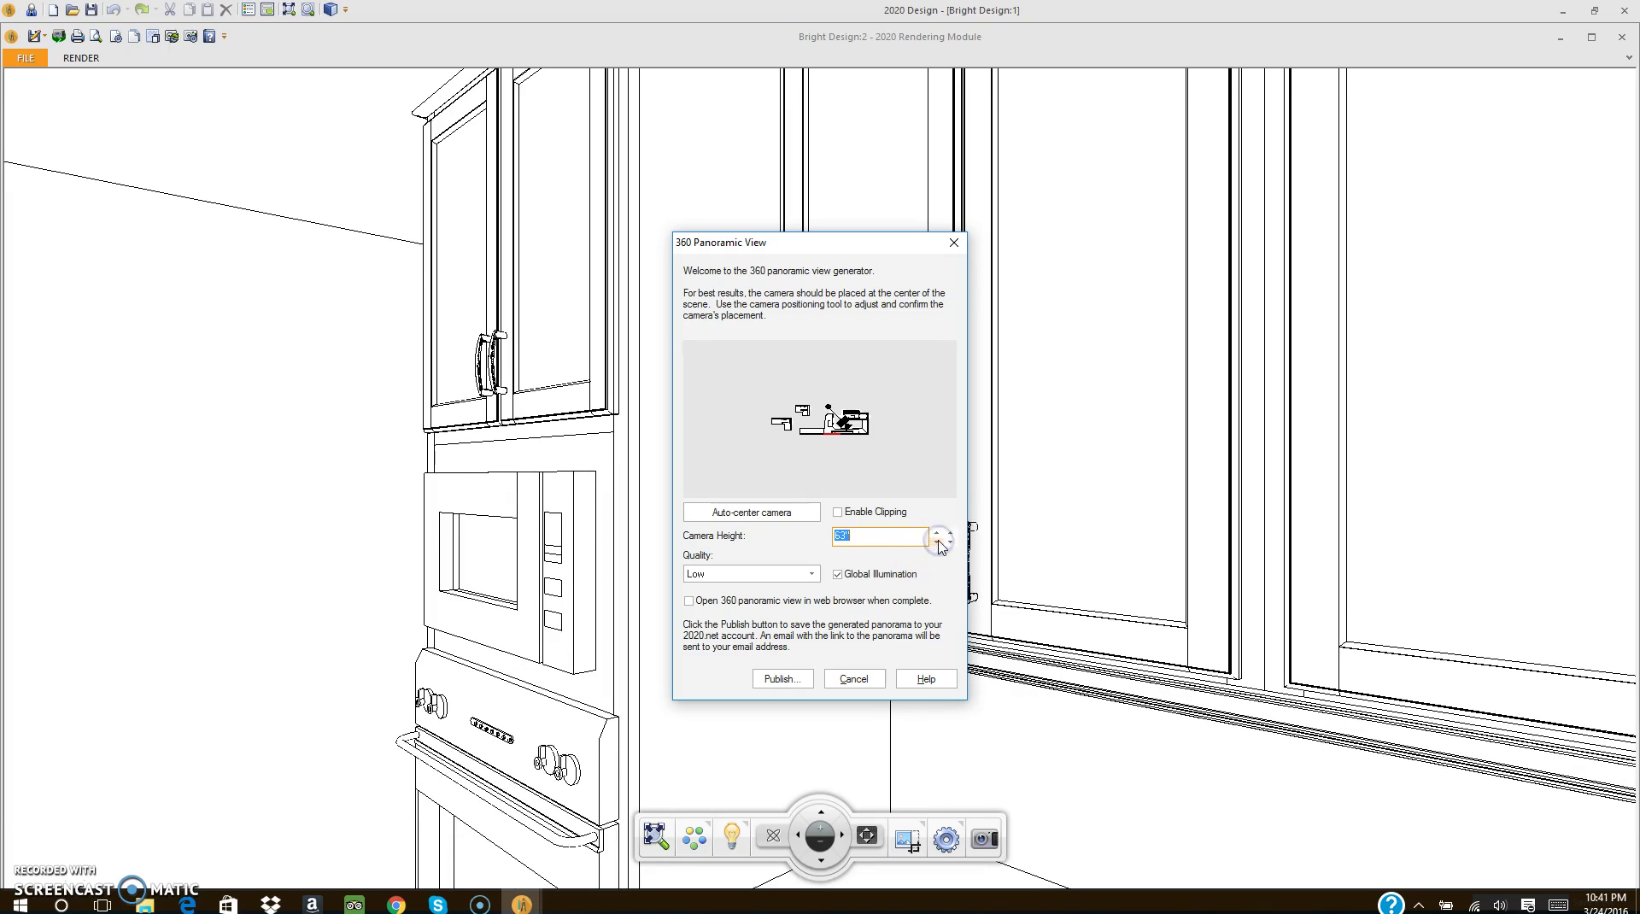
{"action": "left_click", "coordinate": [938, 541]}
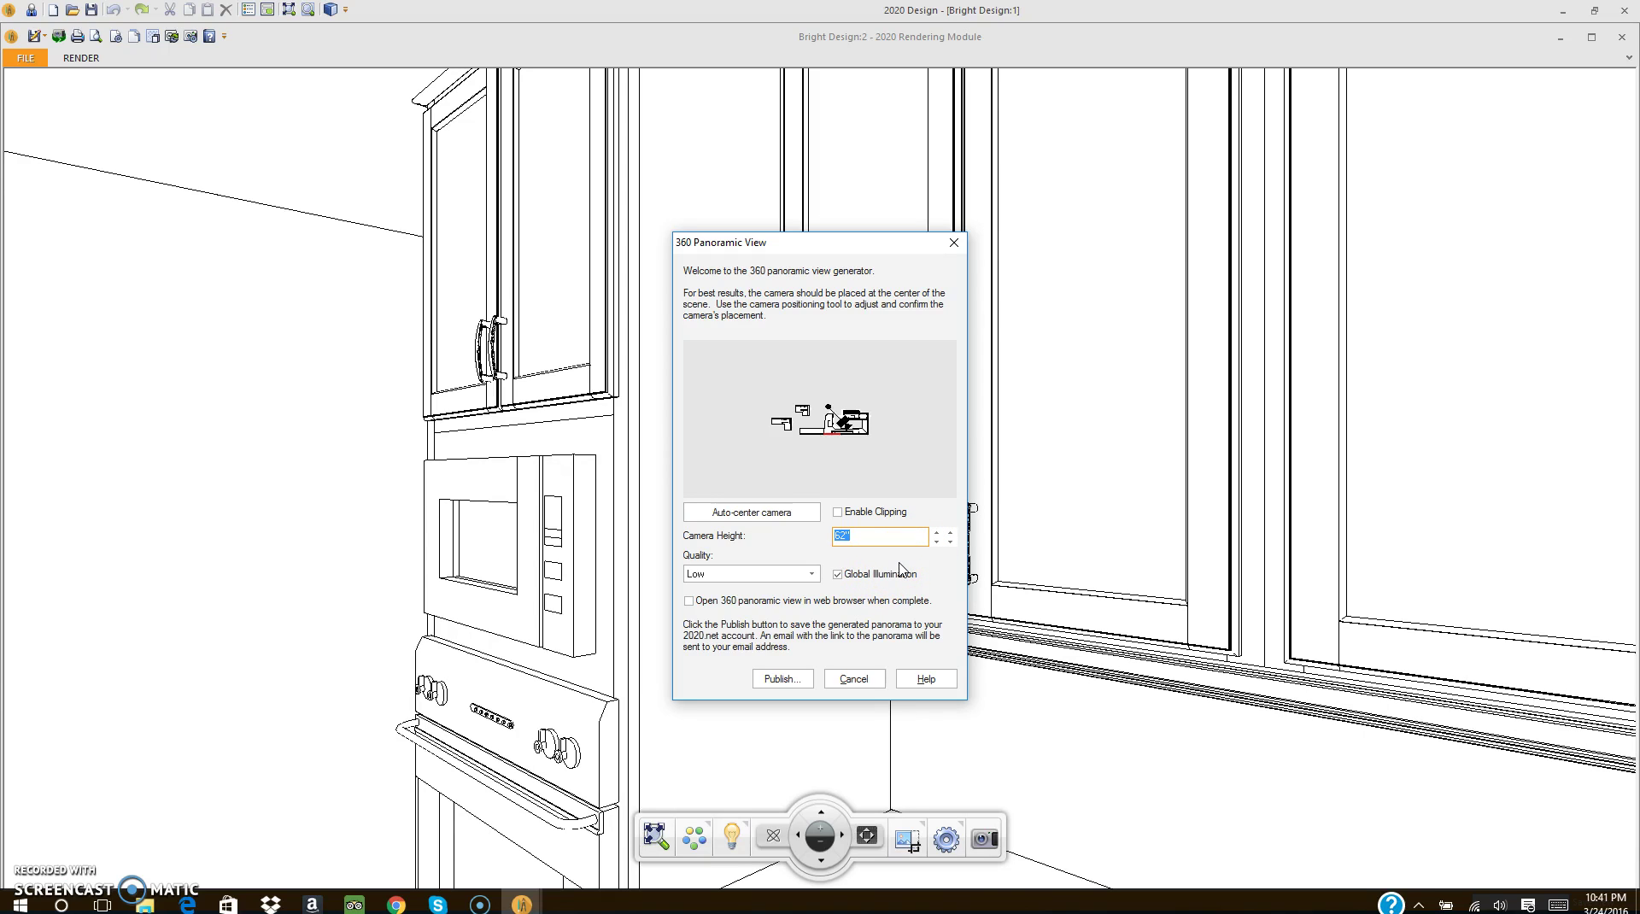
{"action": "left_click", "coordinate": [903, 564]}
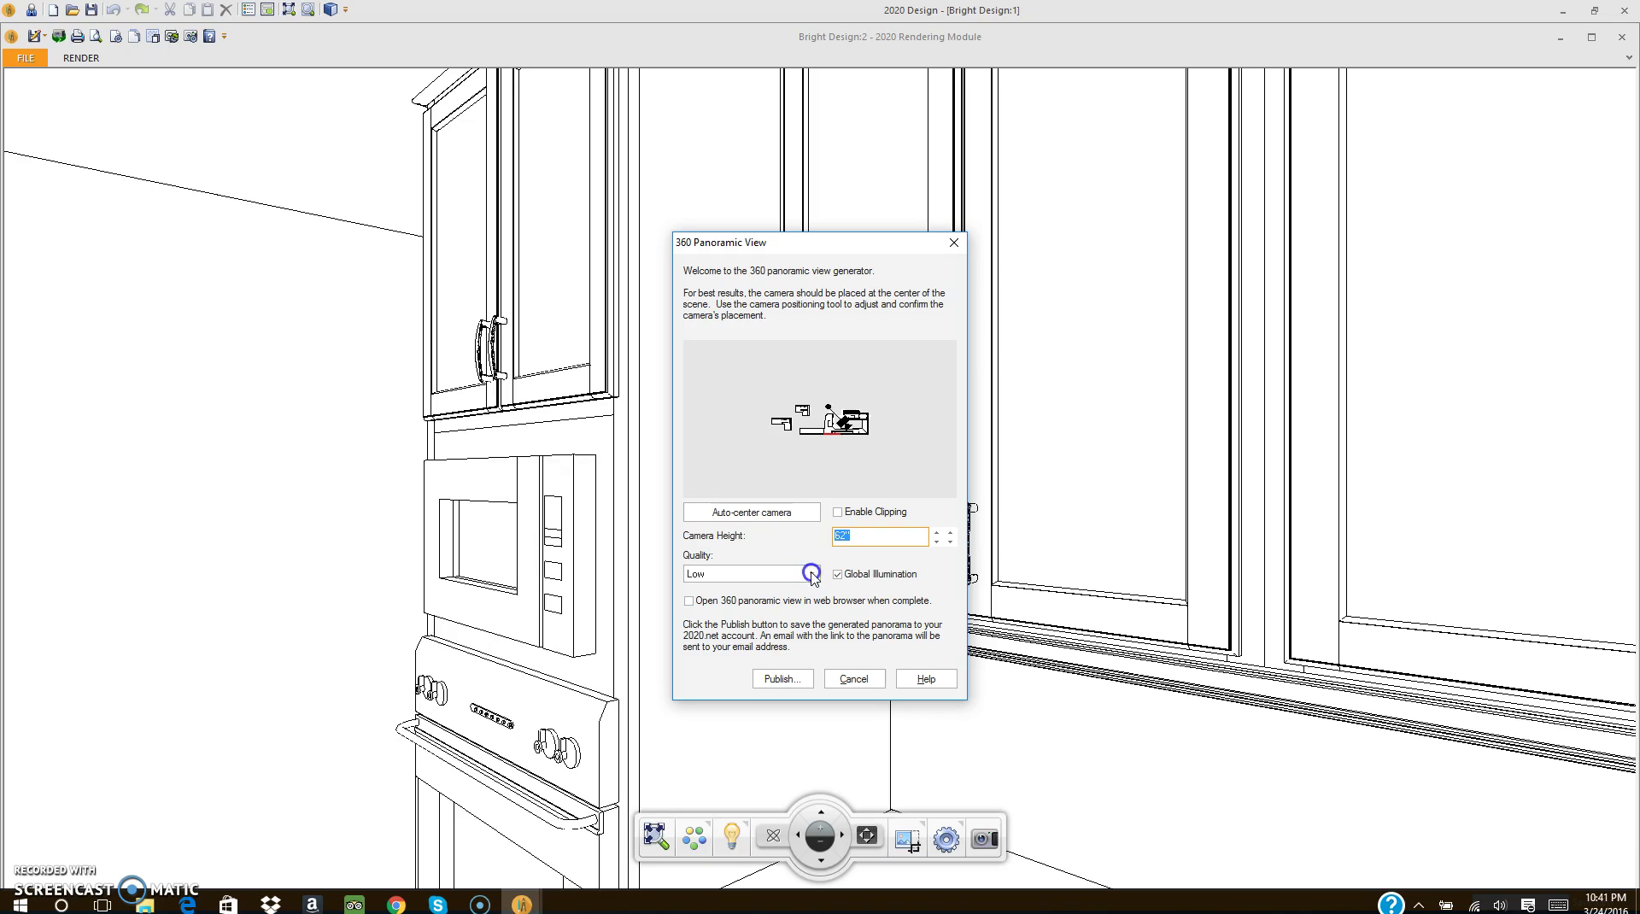
Look through the panorama quality options and choose Low
{"action": "left_click", "coordinate": [812, 576]}
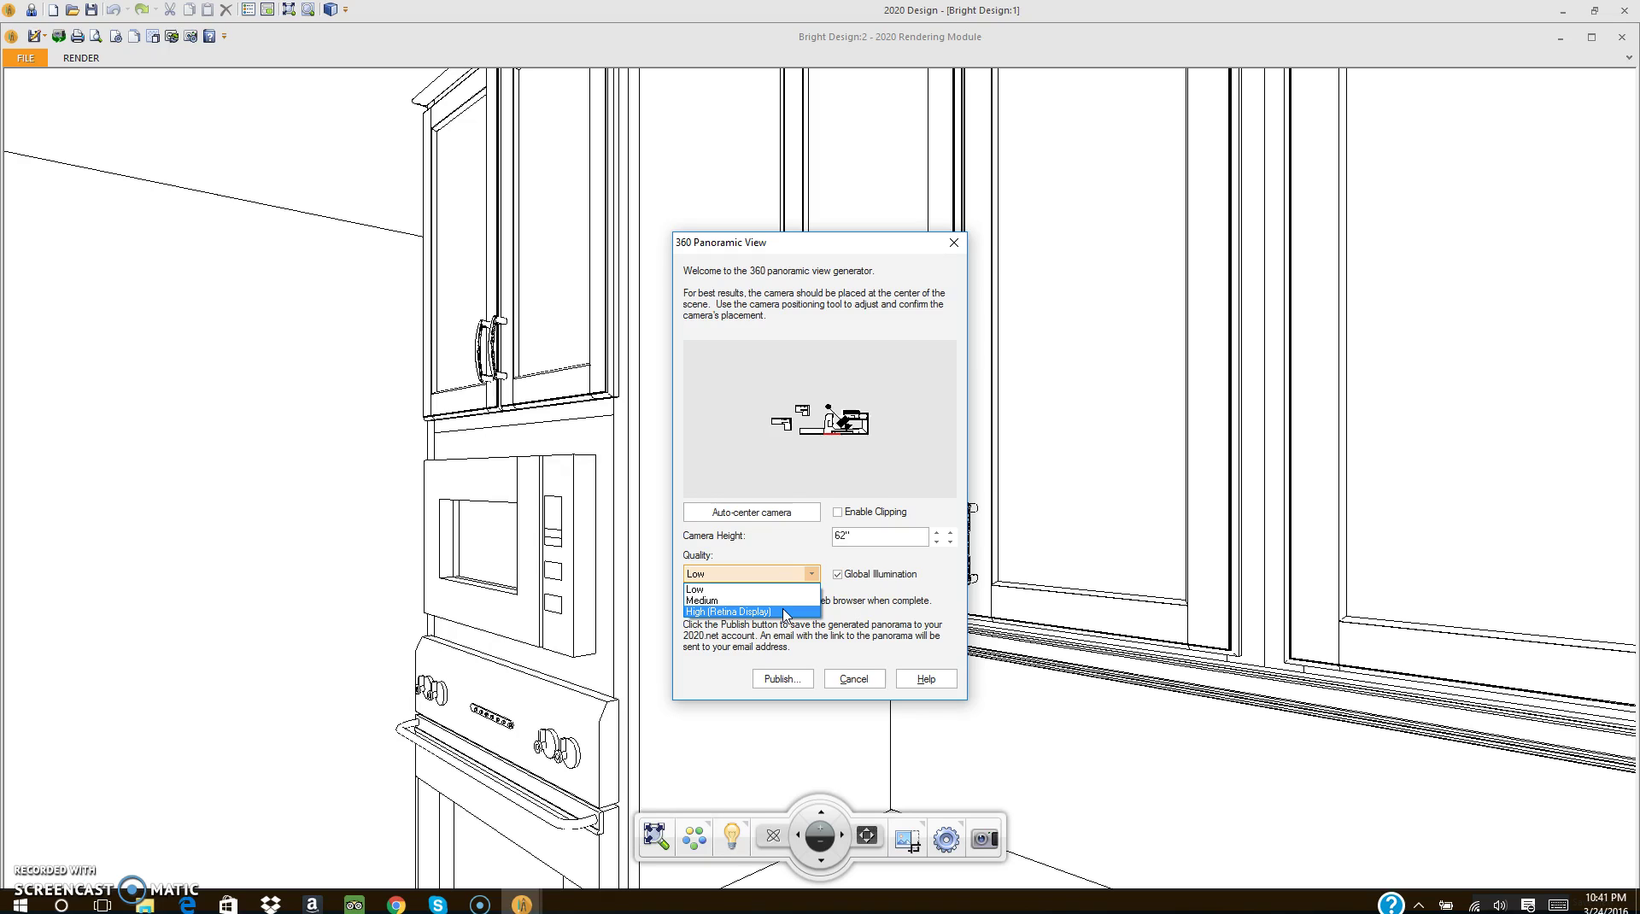
{"action": "left_click", "coordinate": [777, 591]}
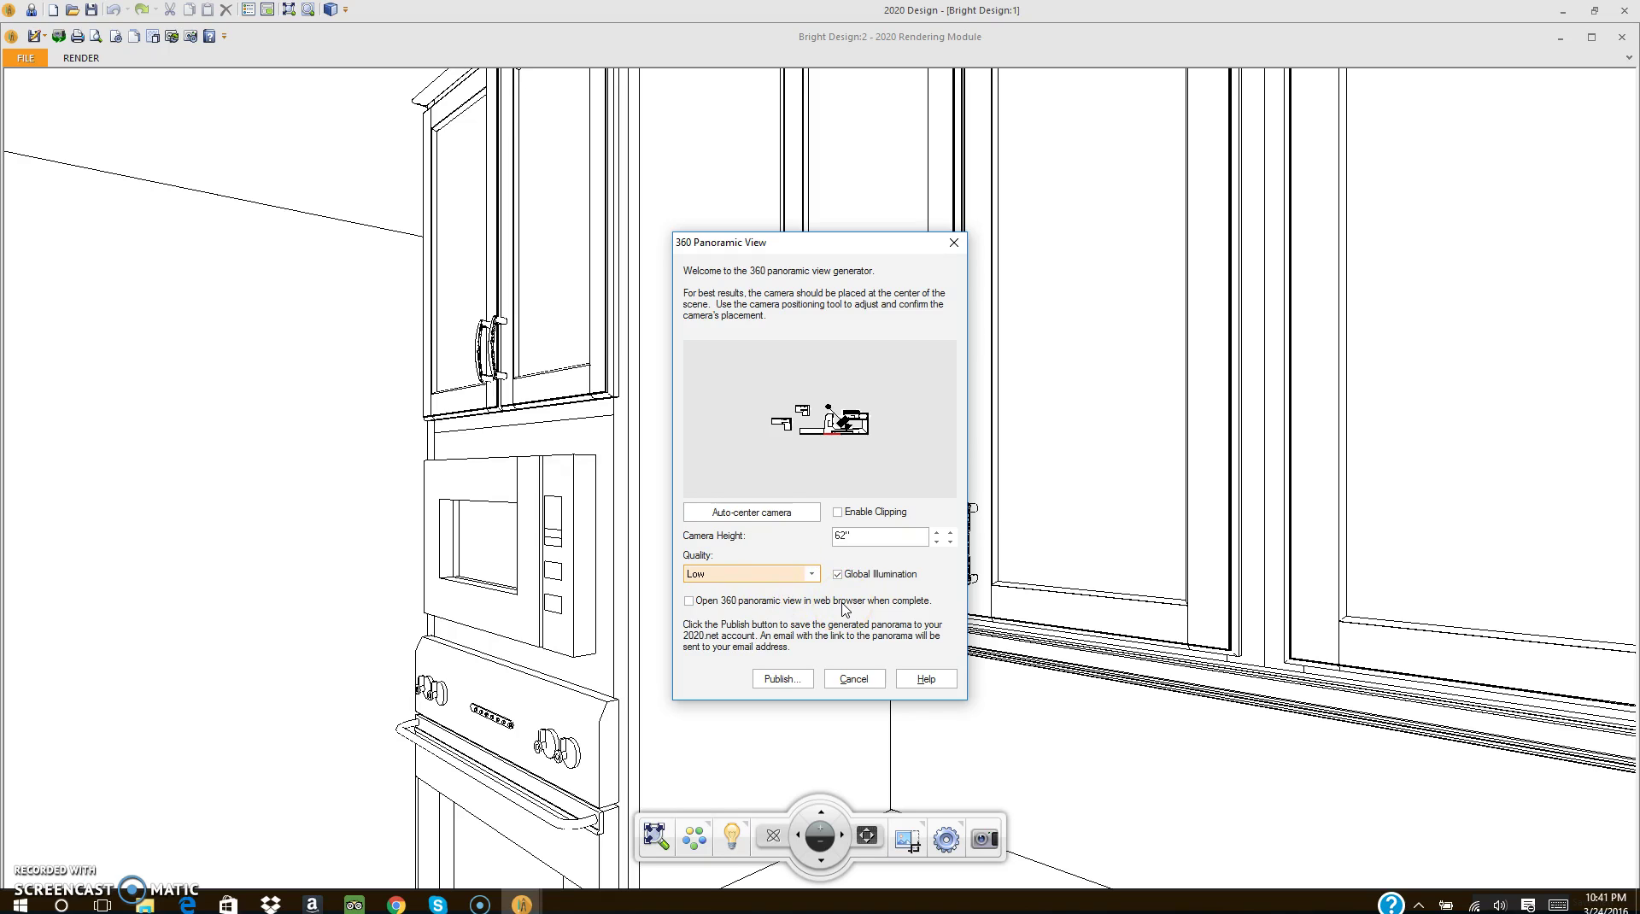
{"action": "left_click", "coordinate": [808, 574]}
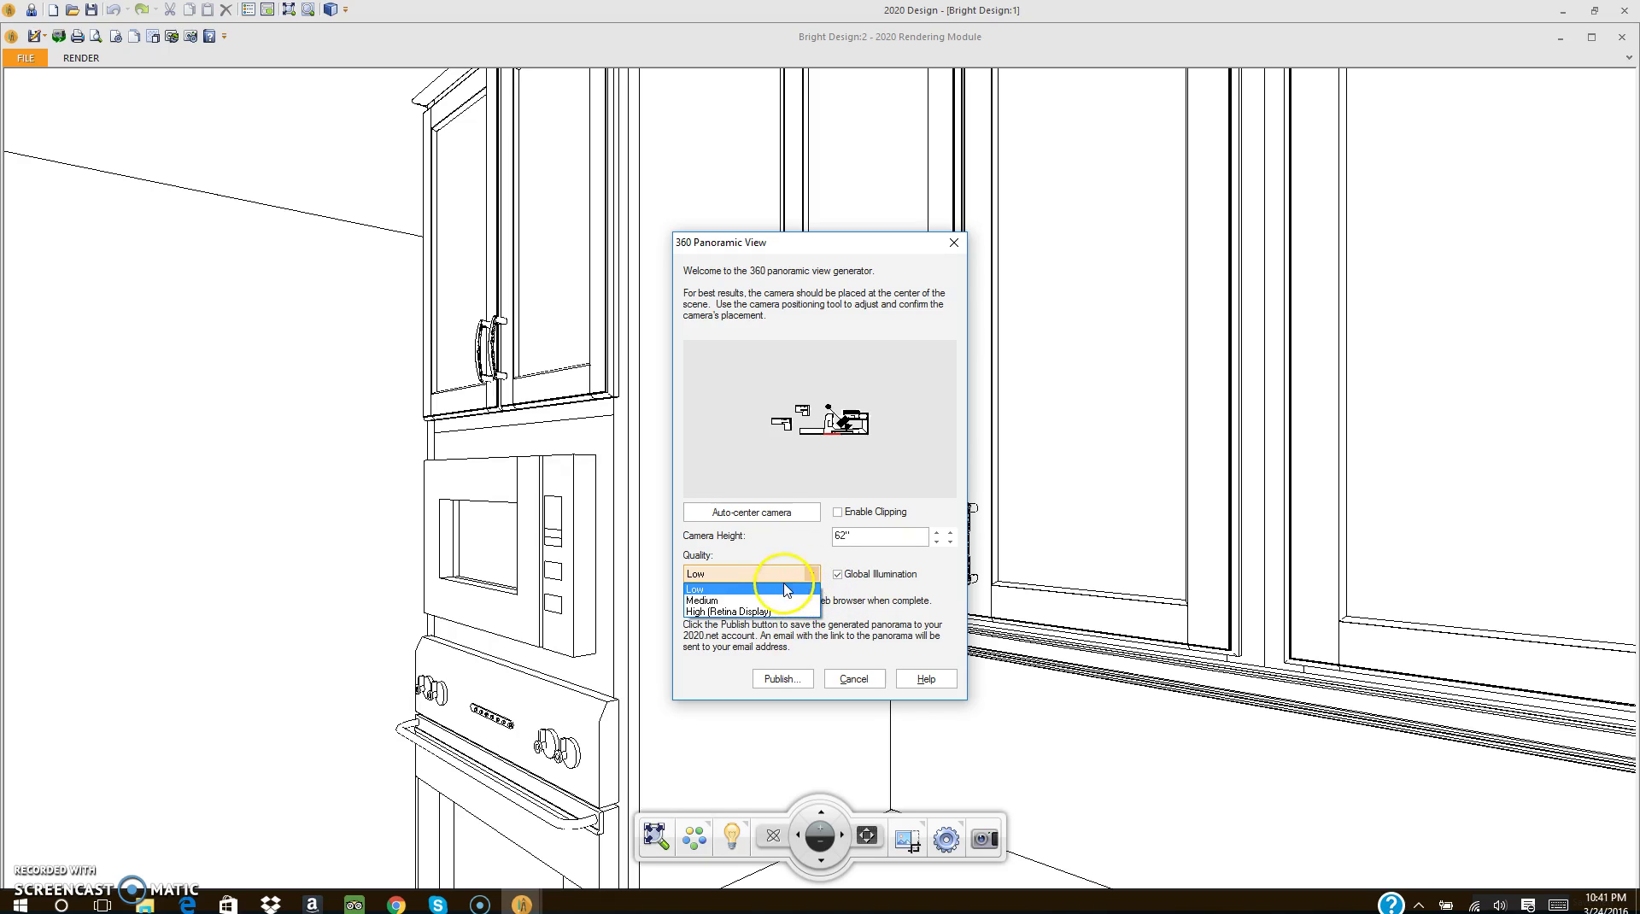
{"action": "left_click", "coordinate": [782, 588]}
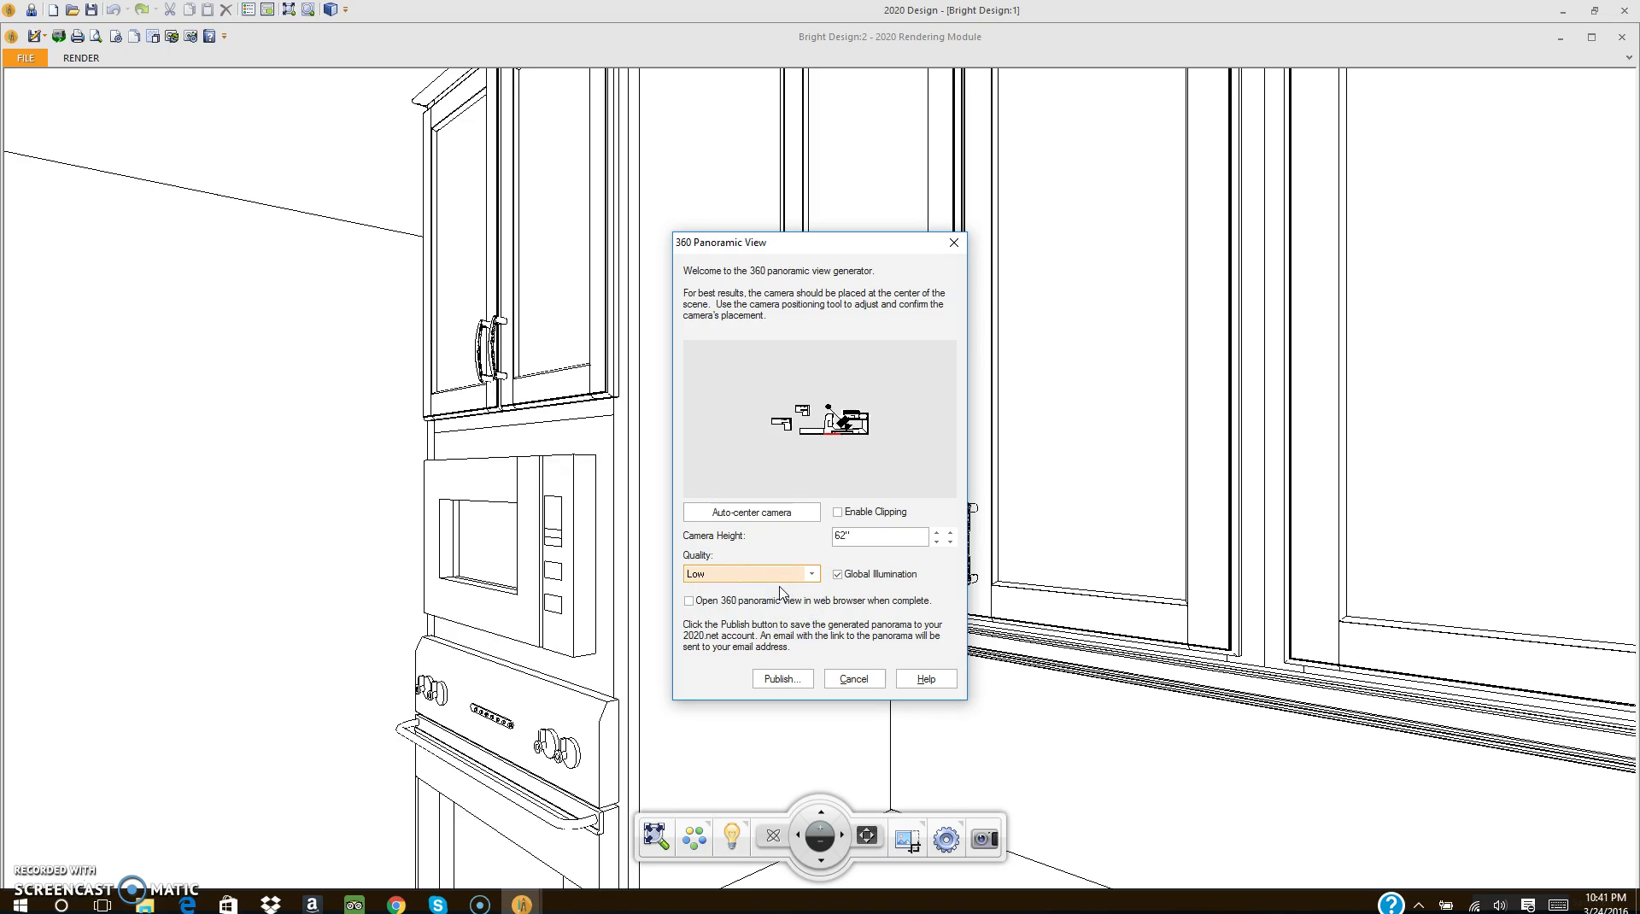
Toggle the option to open the panoramic view in a web browser when complete, and start publishing the panorama
{"action": "left_click", "coordinate": [799, 605]}
{"action": "left_click", "coordinate": [688, 603]}
{"action": "left_click", "coordinate": [781, 679]}
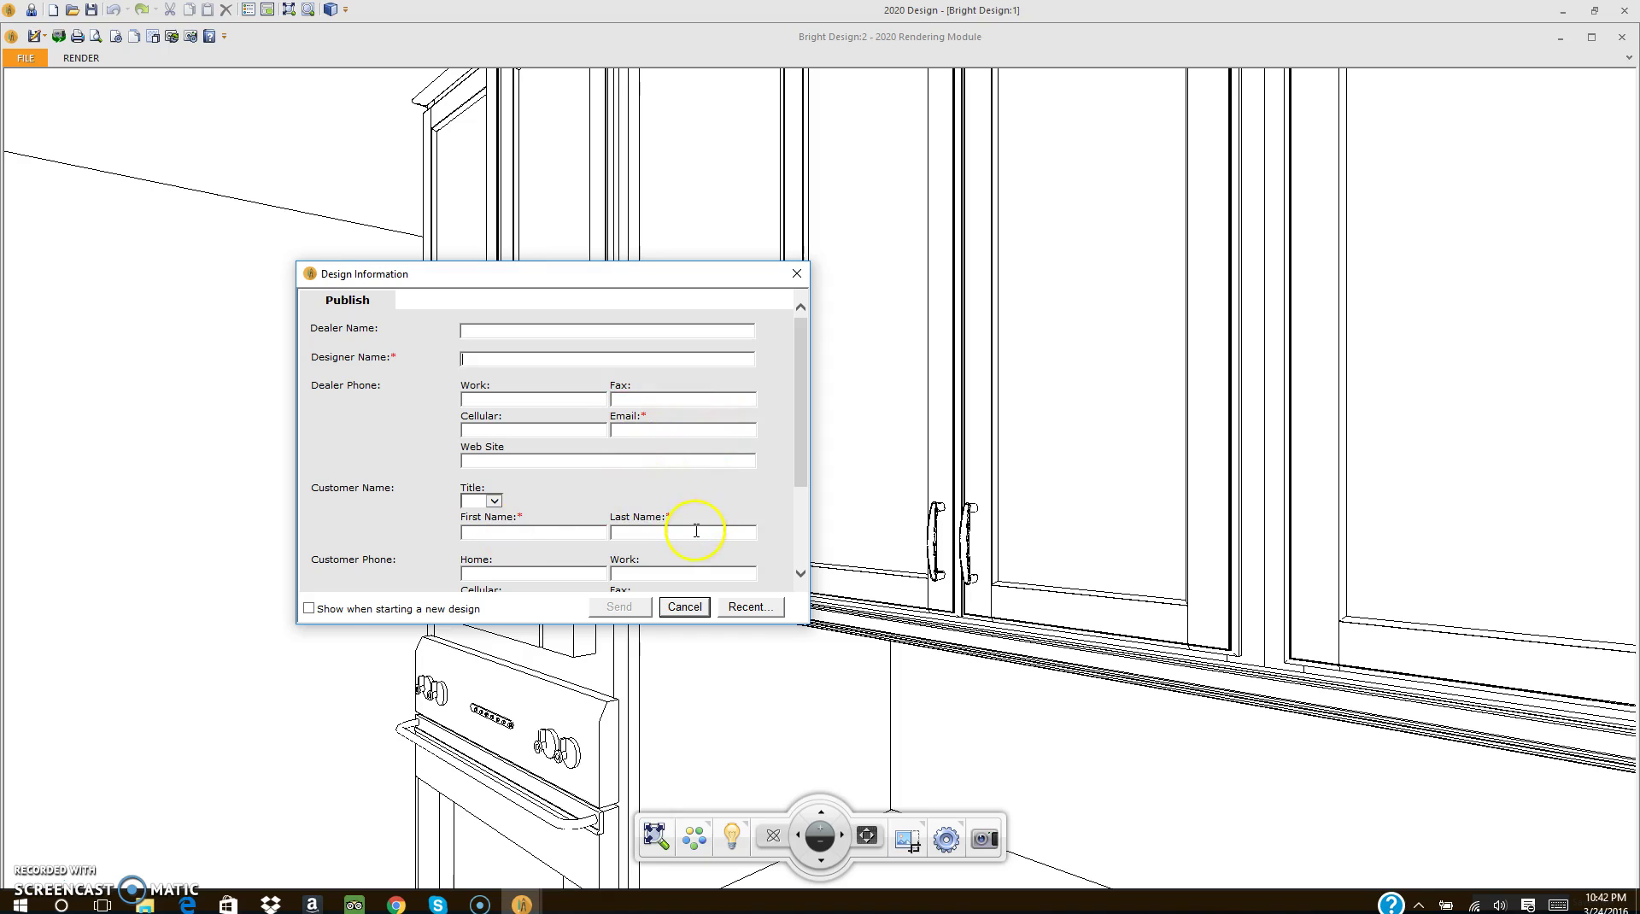
Clear the prefilled customer email from the design information form
{"action": "left_click_drag", "start_coordinate": [797, 456], "coordinate": [799, 556]}
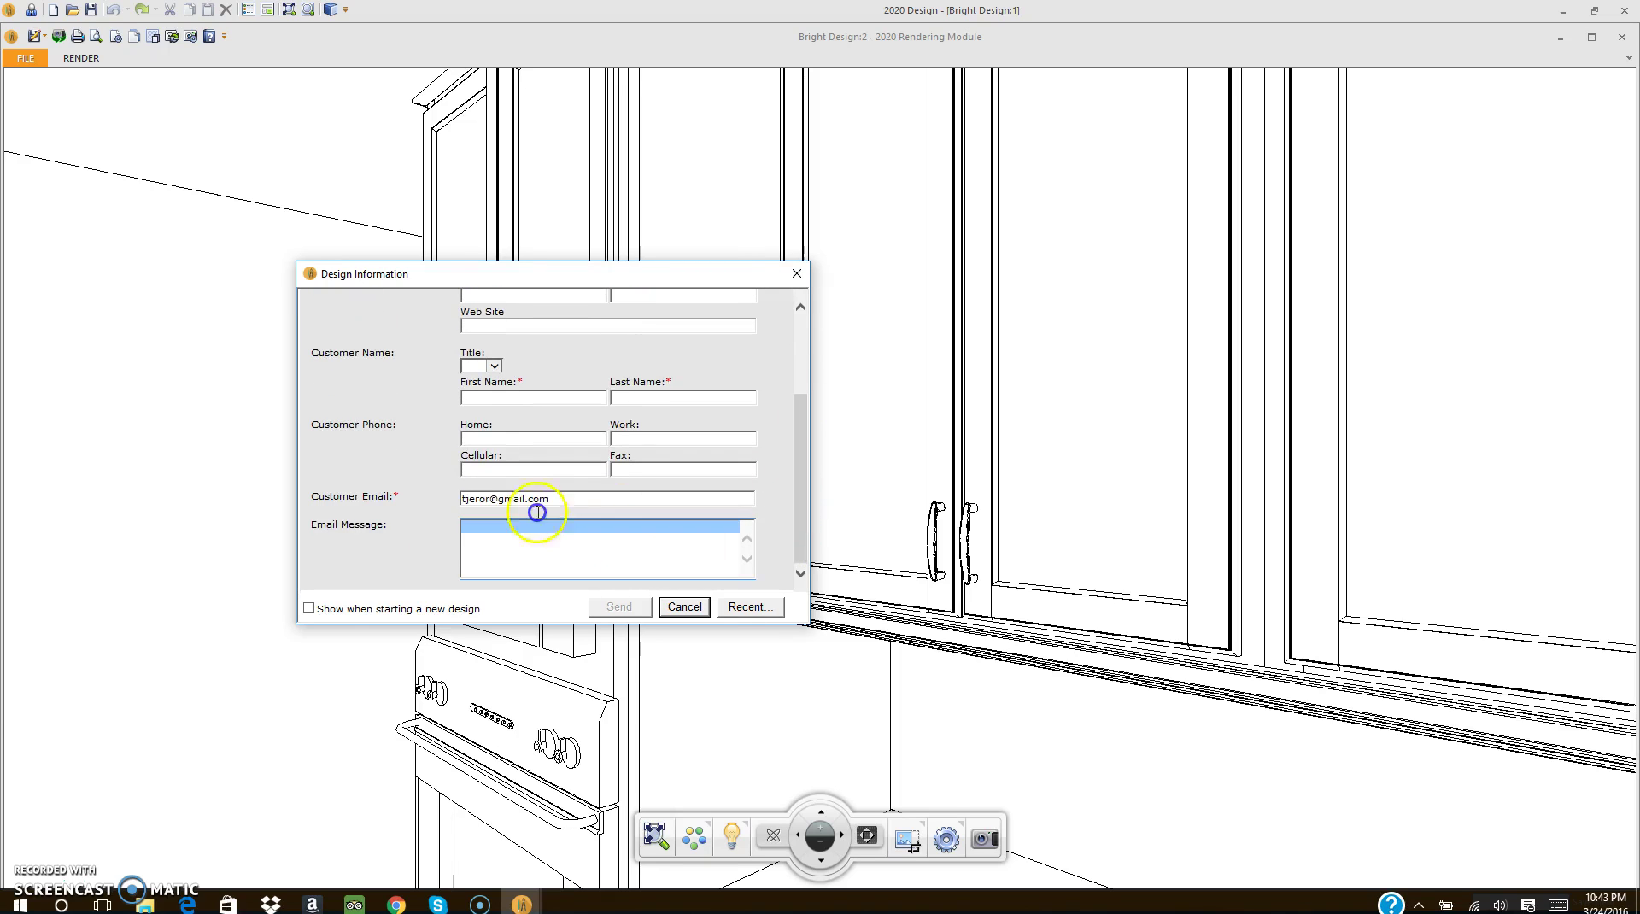
{"action": "left_click_drag", "start_coordinate": [578, 495], "coordinate": [362, 494]}
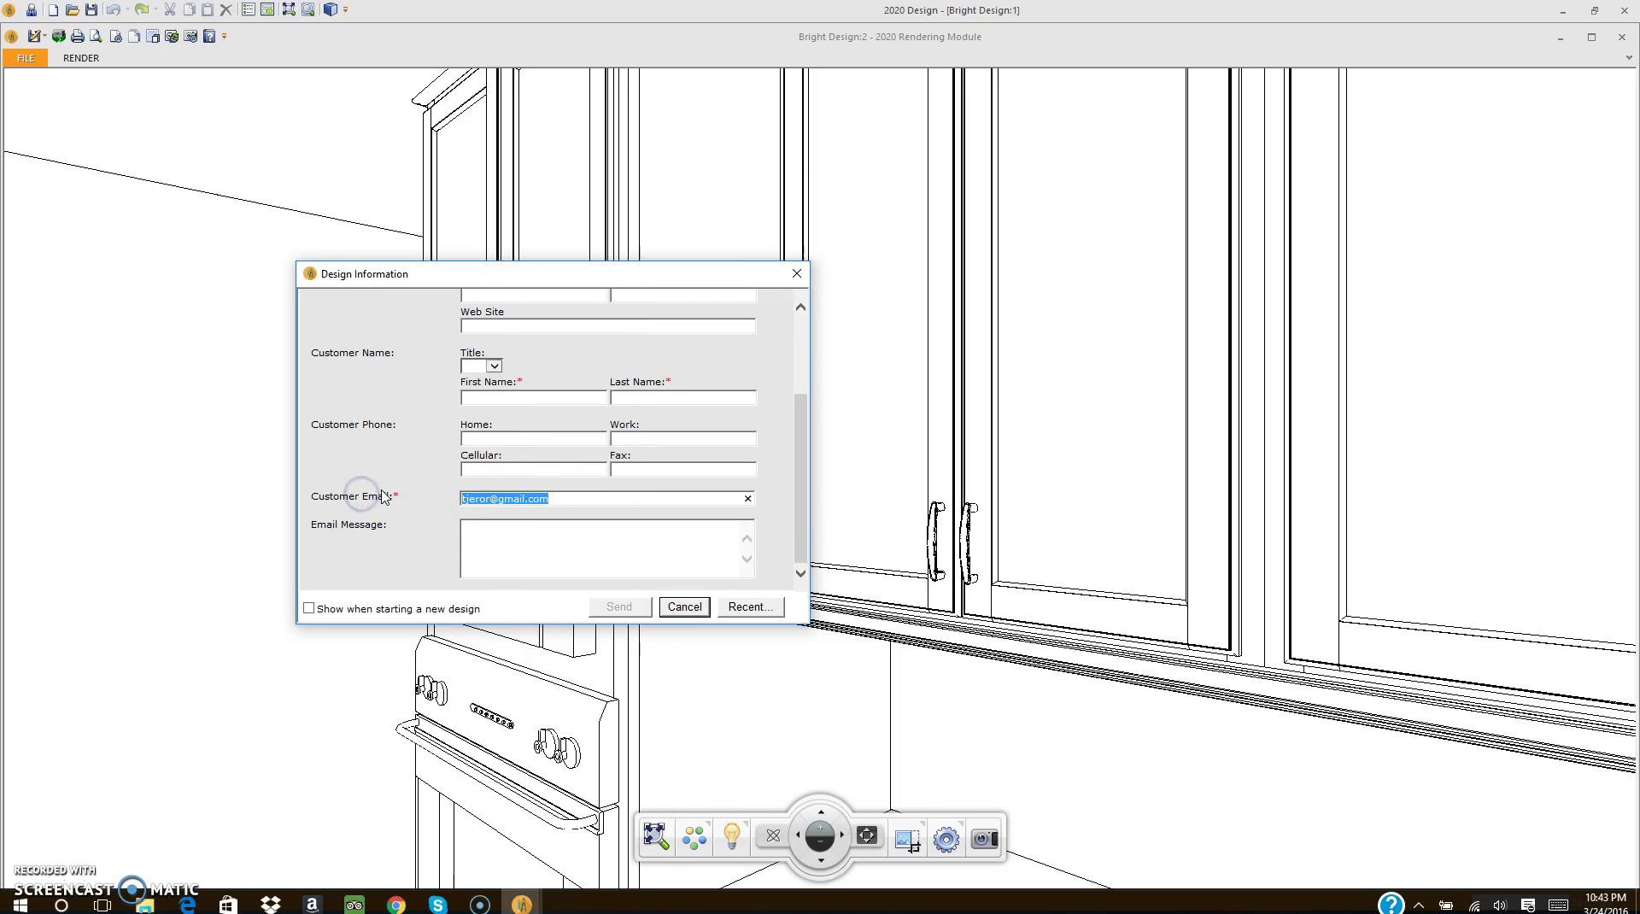
{"action": "key", "text": "BackSpace"}
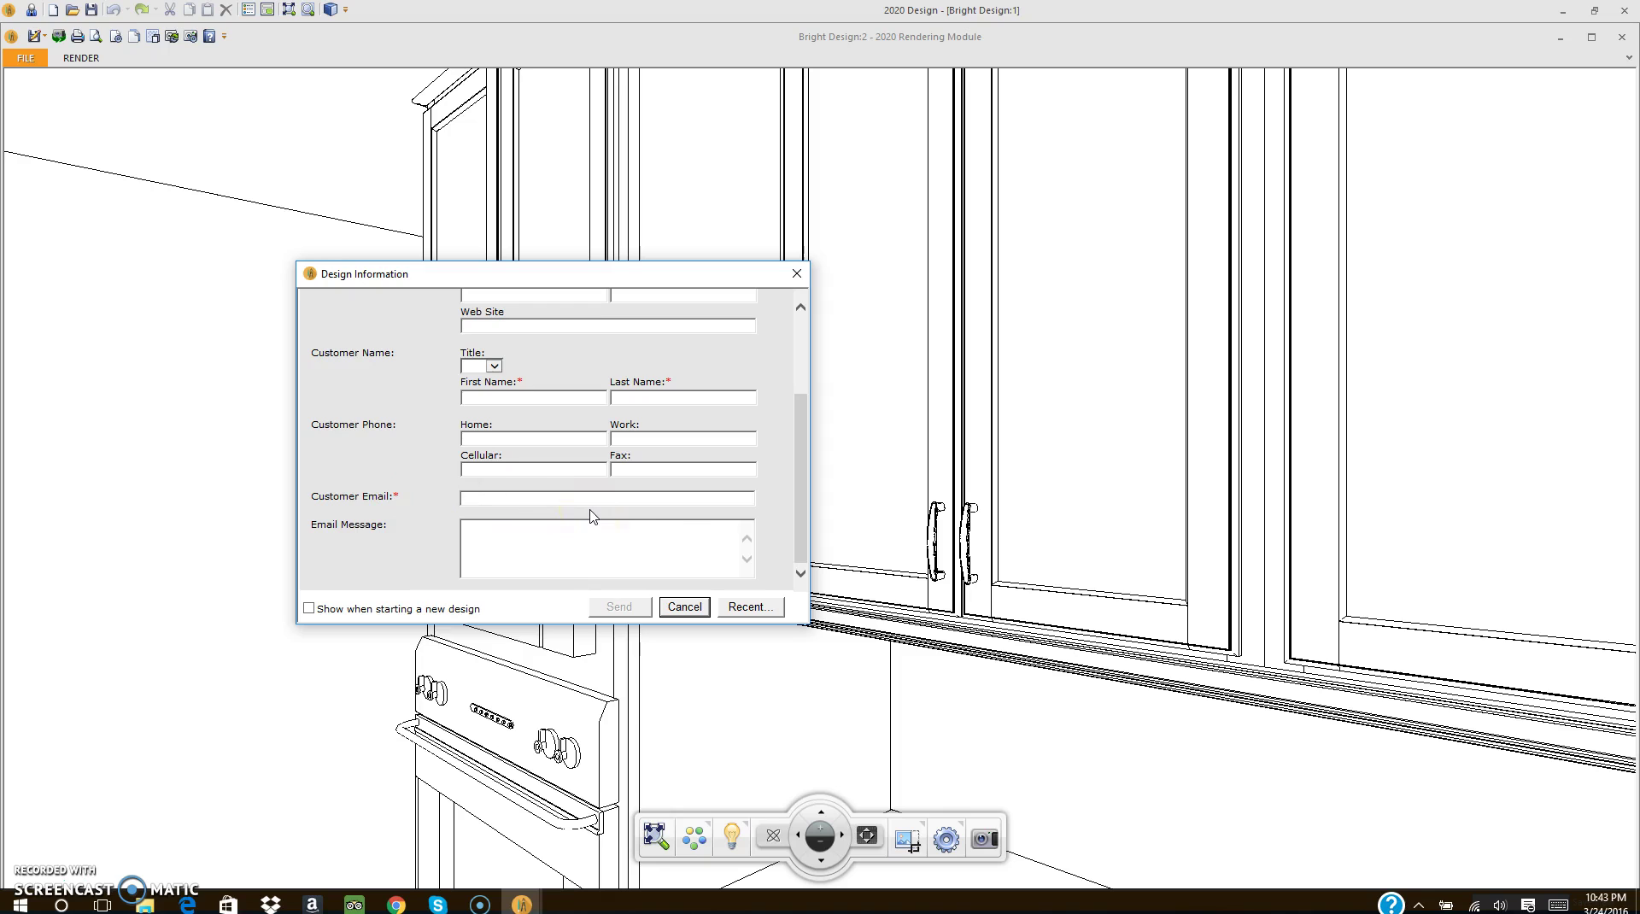
Review the customer and email fields of the design information form, and close it without sending
{"action": "mouse_move", "coordinate": [811, 501]}
{"action": "left_mouse_down"}
{"action": "mouse_move", "coordinate": [791, 433]}
{"action": "mouse_move", "coordinate": [791, 490]}
{"action": "left_mouse_up"}
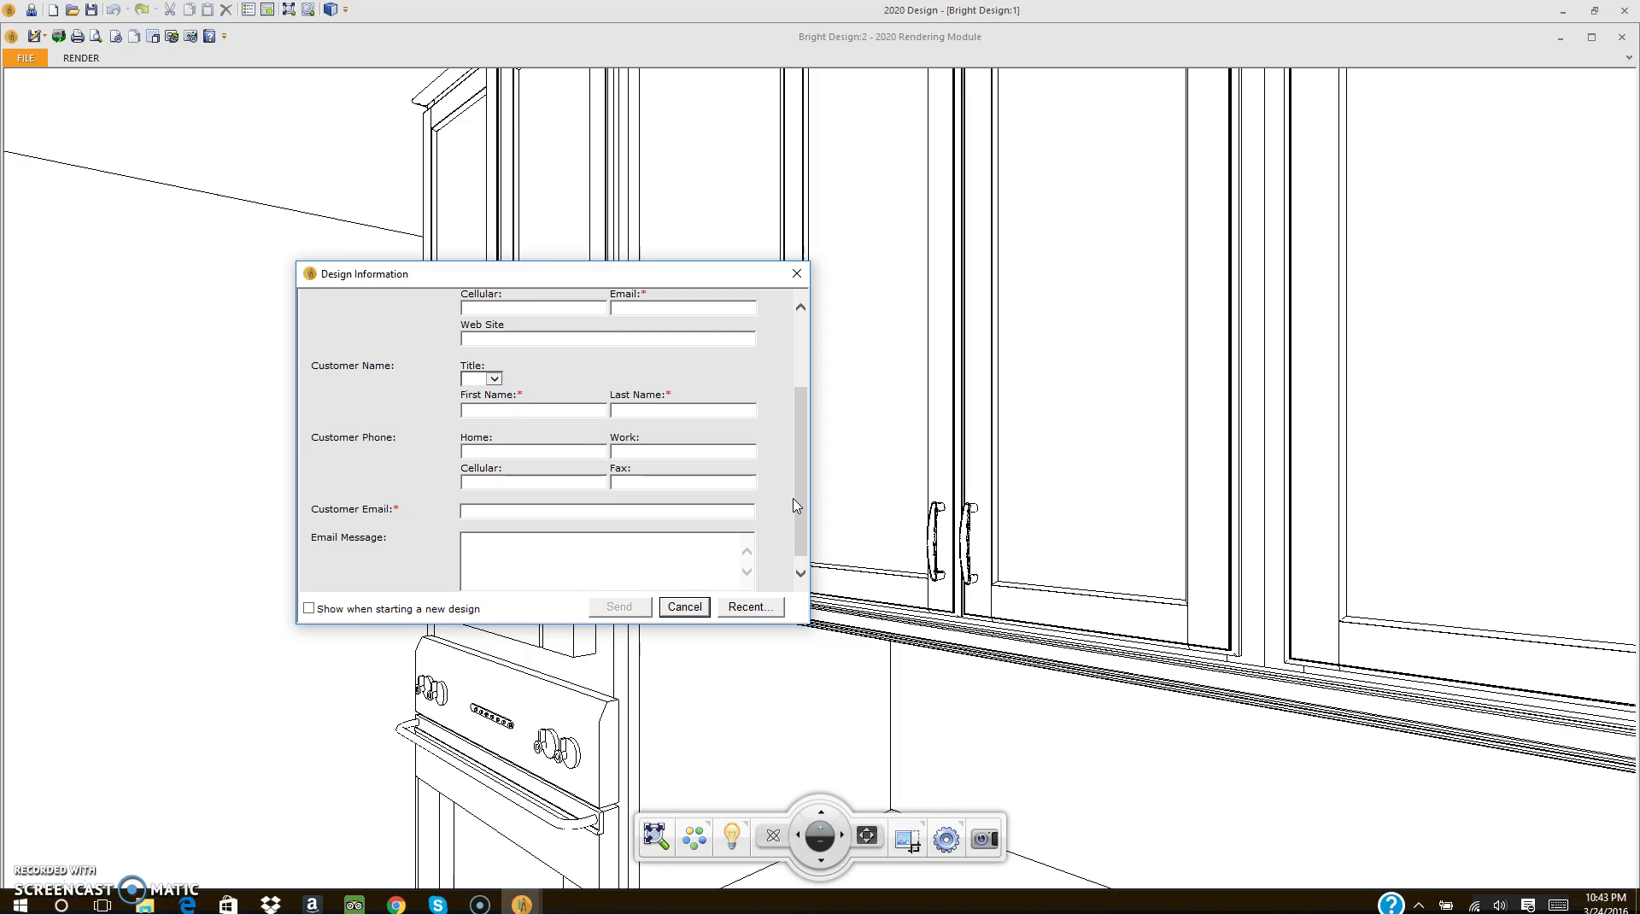
{"action": "left_click", "coordinate": [801, 503]}
{"action": "left_click", "coordinate": [1101, 475]}
{"action": "left_click_drag", "start_coordinate": [800, 491], "coordinate": [797, 421]}
{"action": "left_click", "coordinate": [801, 277]}
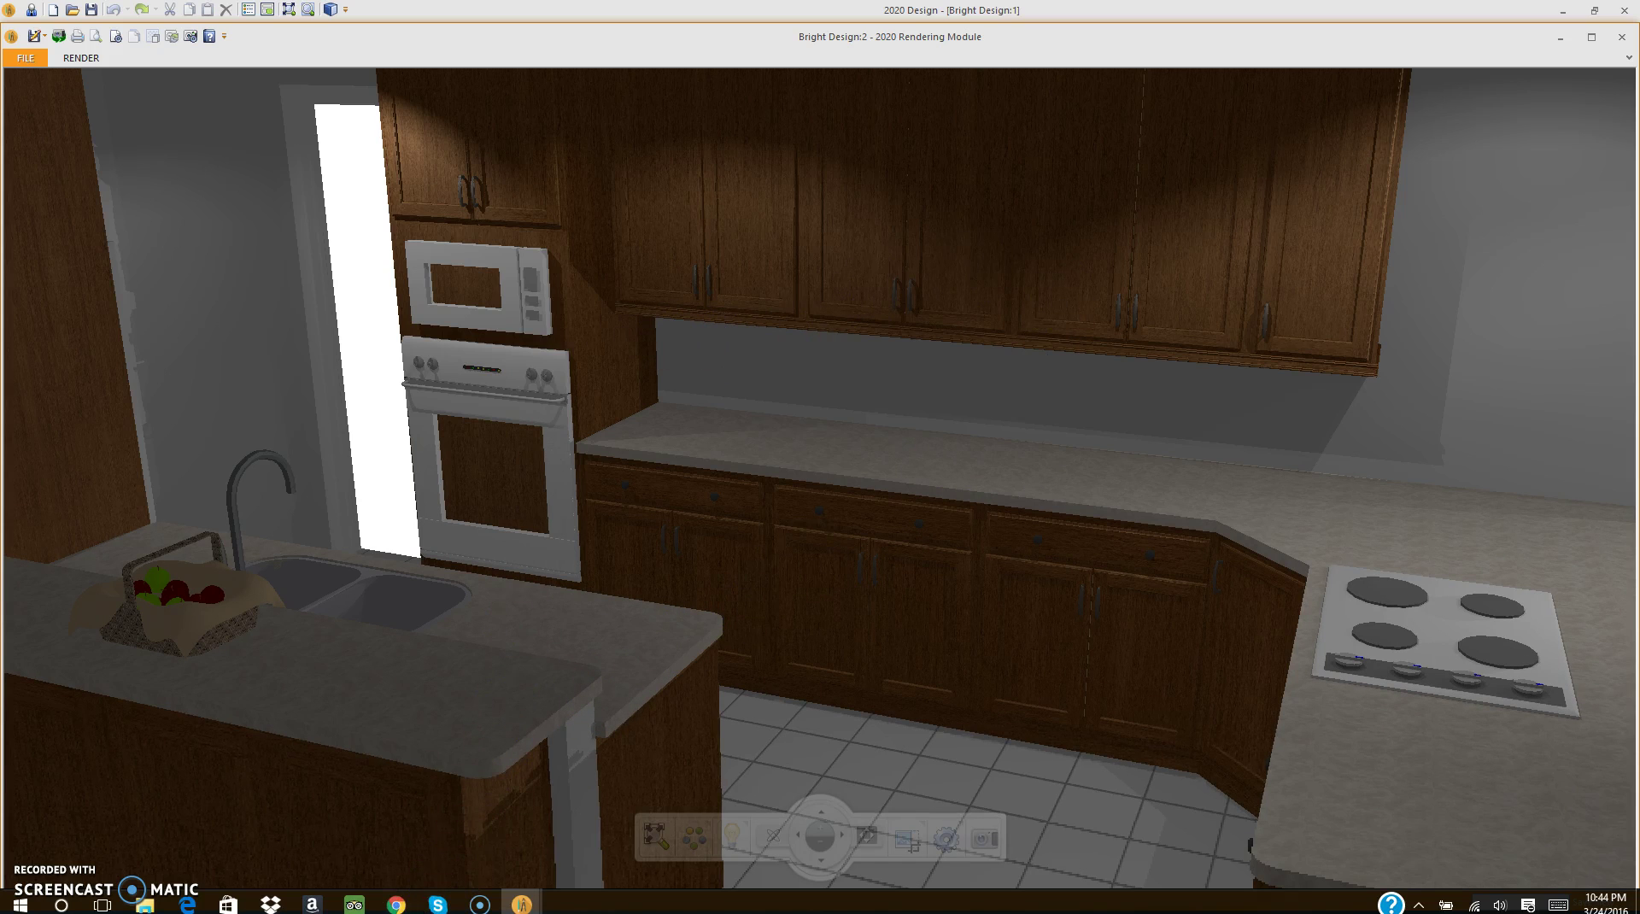
Switch to the 20-20 Design Panoramic View in Chrome and look around the kitchen in a full circle, ending at the cooktop
{"action": "mouse_move", "coordinate": [400, 903]}
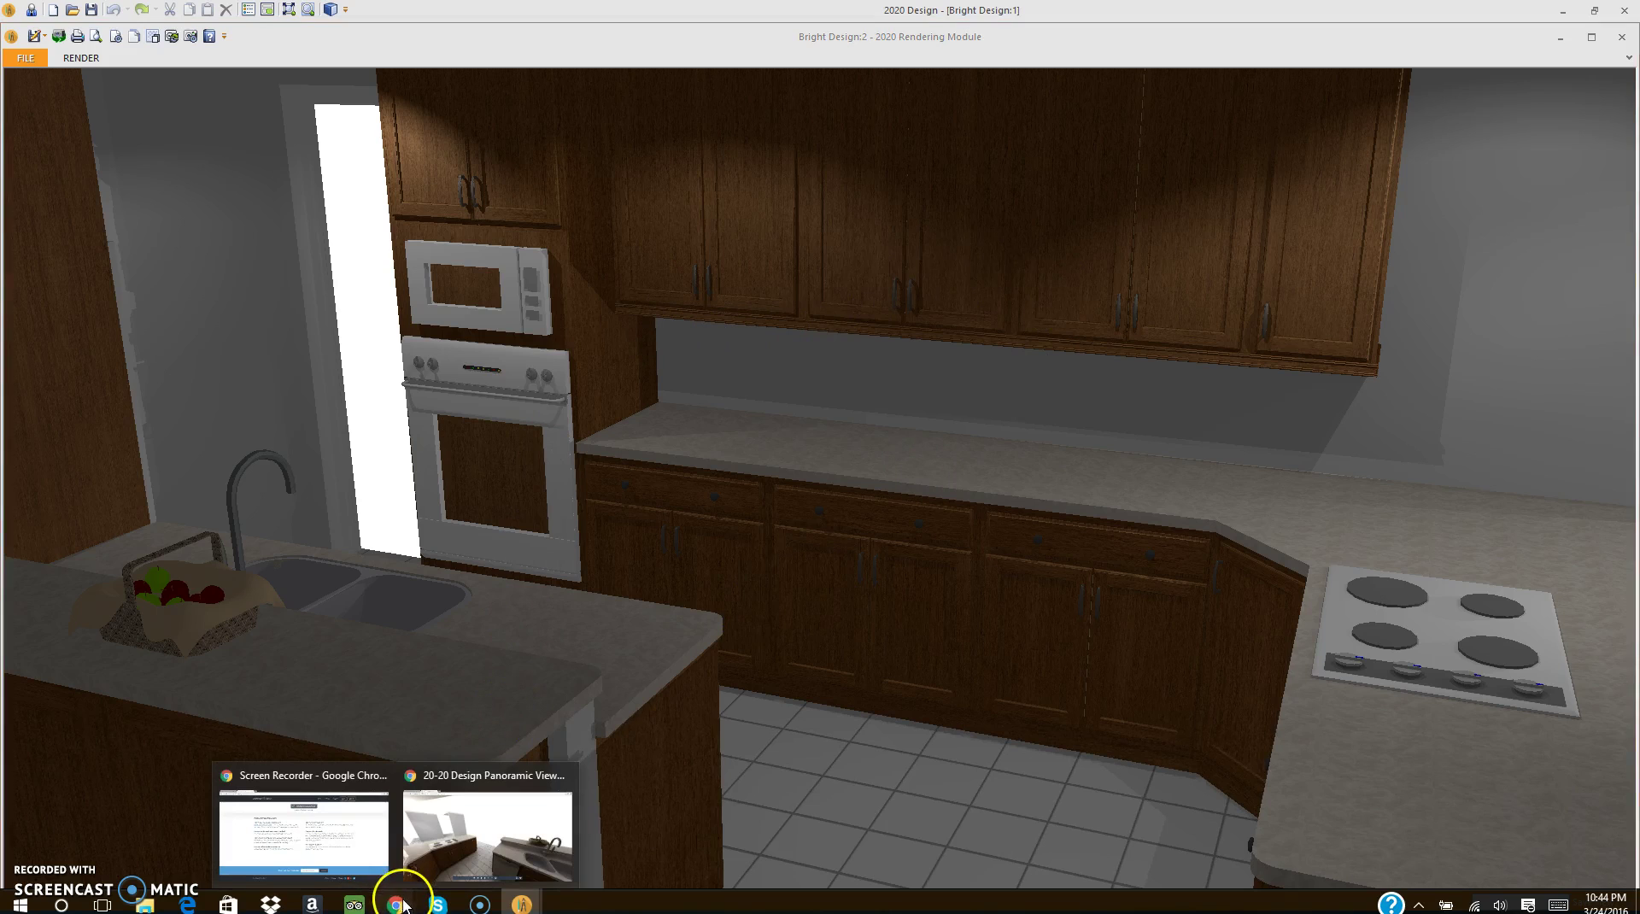
{"action": "left_click", "coordinate": [484, 840]}
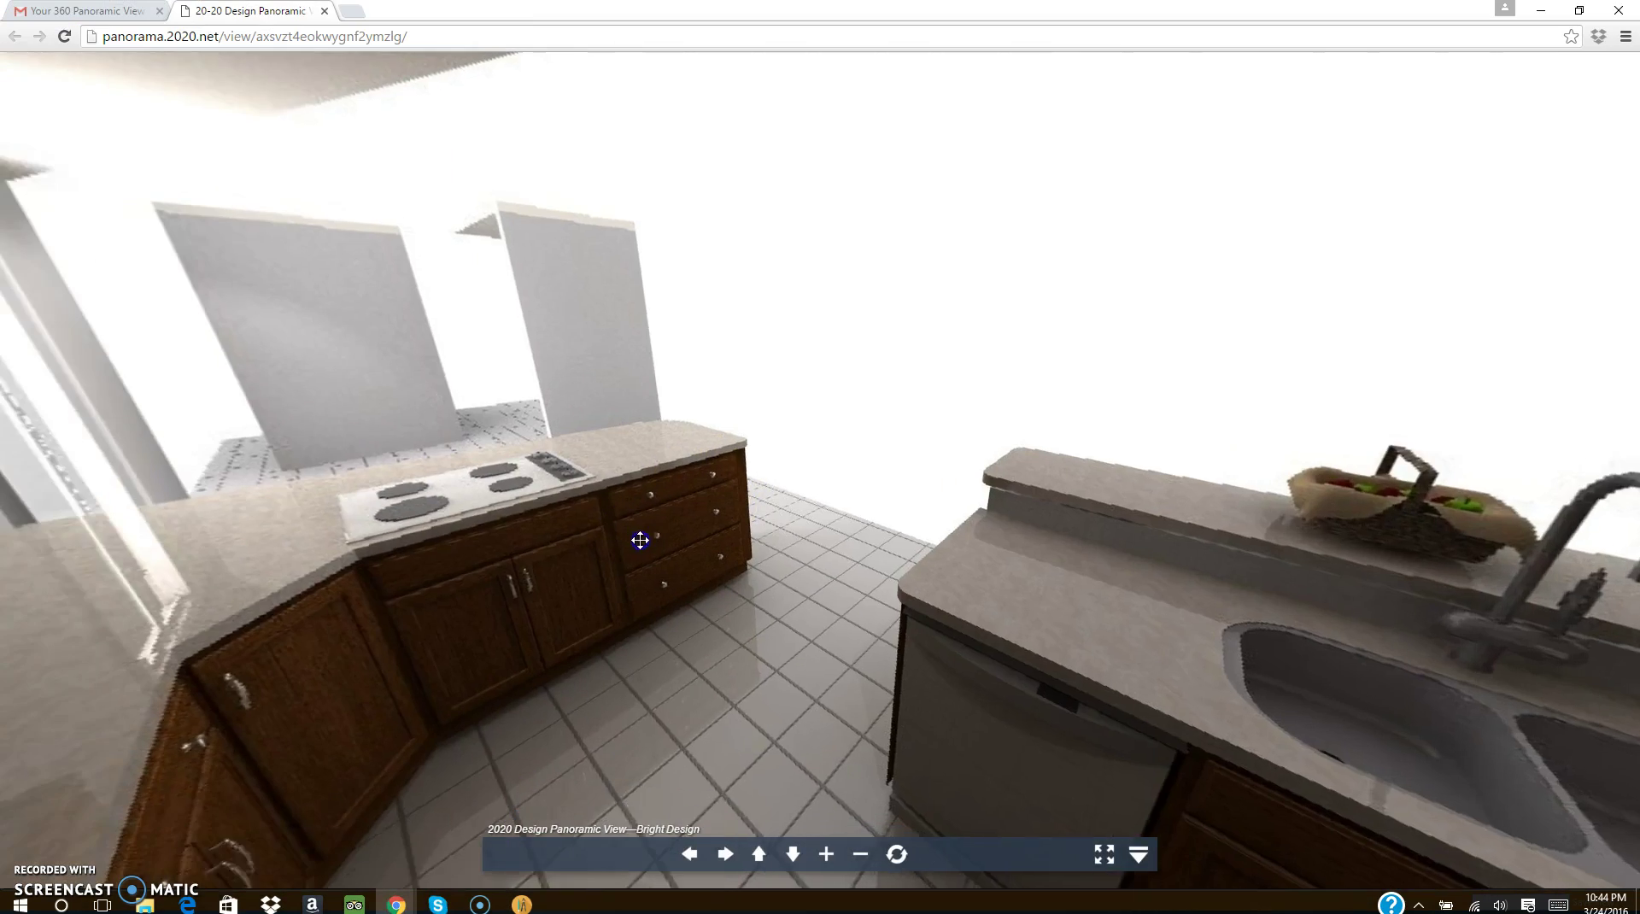
{"action": "left_click_drag", "start_coordinate": [639, 540], "coordinate": [970, 560]}
{"action": "left_click_drag", "start_coordinate": [495, 560], "coordinate": [971, 574]}
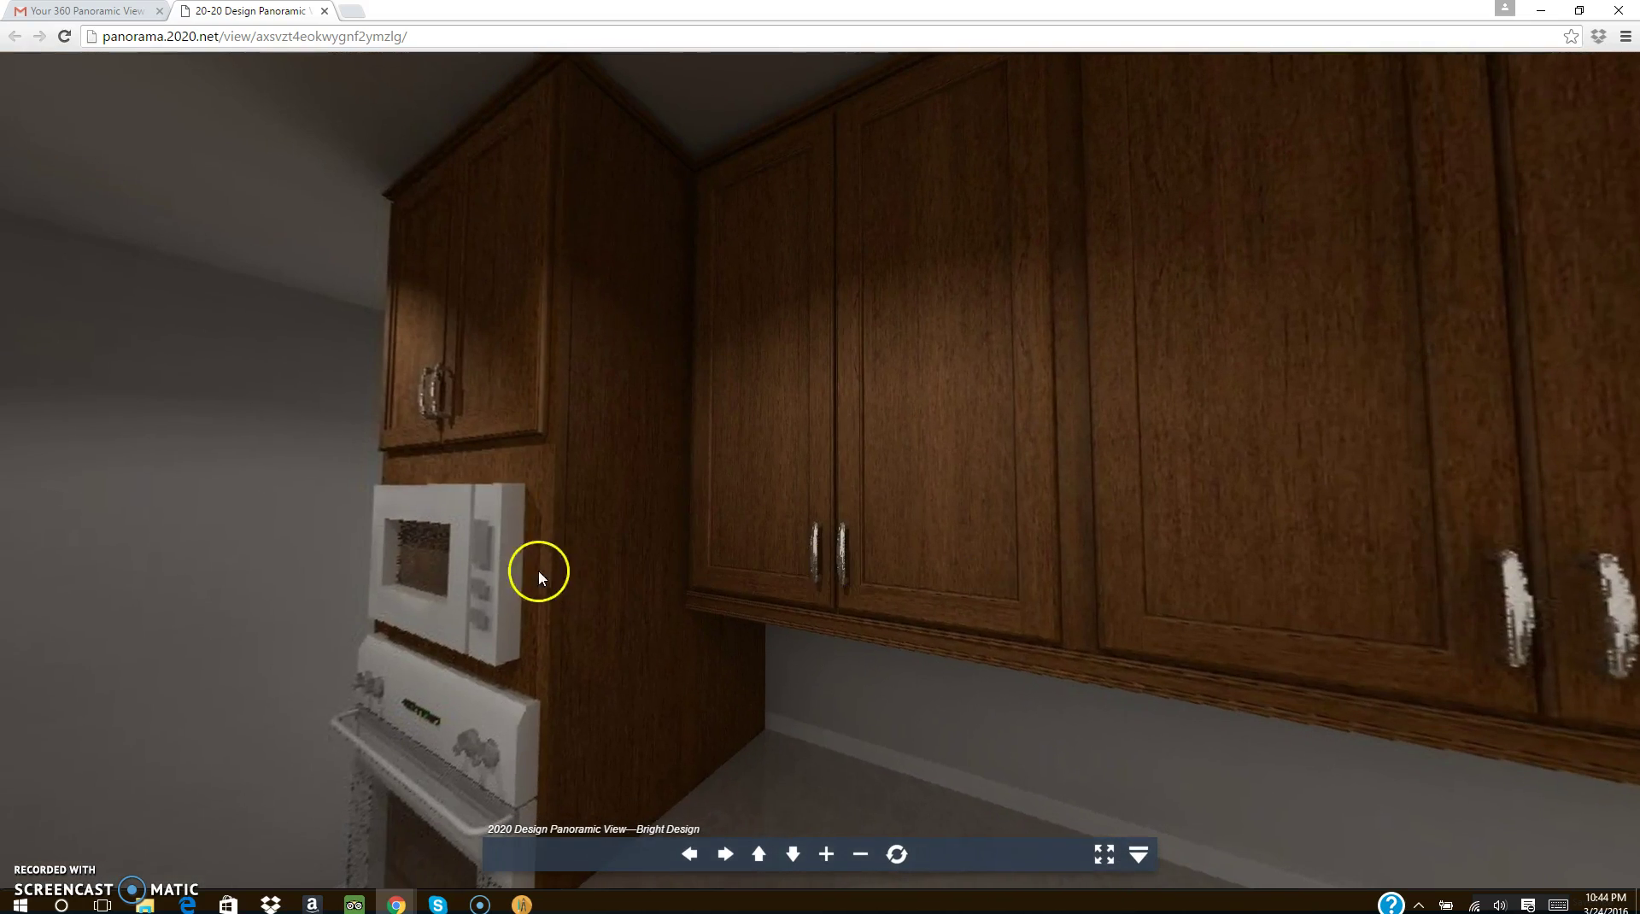
{"action": "left_click_drag", "start_coordinate": [539, 577], "coordinate": [853, 505]}
{"action": "left_click_drag", "start_coordinate": [633, 658], "coordinate": [798, 542]}
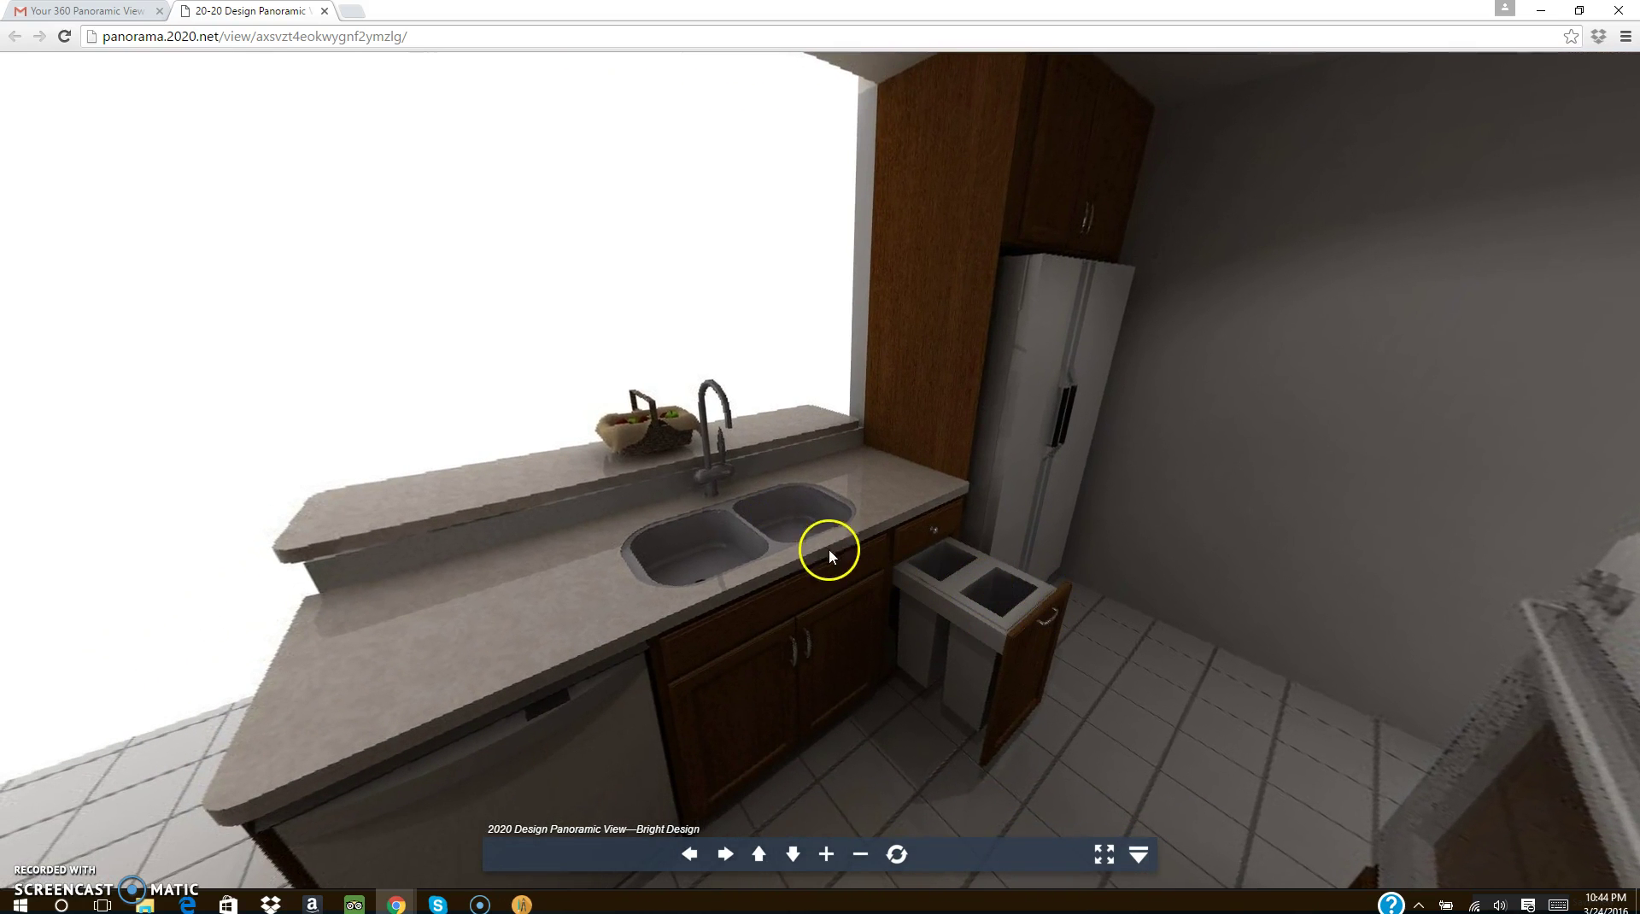
{"action": "left_click_drag", "start_coordinate": [377, 593], "coordinate": [911, 637]}
{"action": "left_click_drag", "start_coordinate": [367, 578], "coordinate": [893, 564]}
{"action": "left_click_drag", "start_coordinate": [736, 561], "coordinate": [775, 568]}
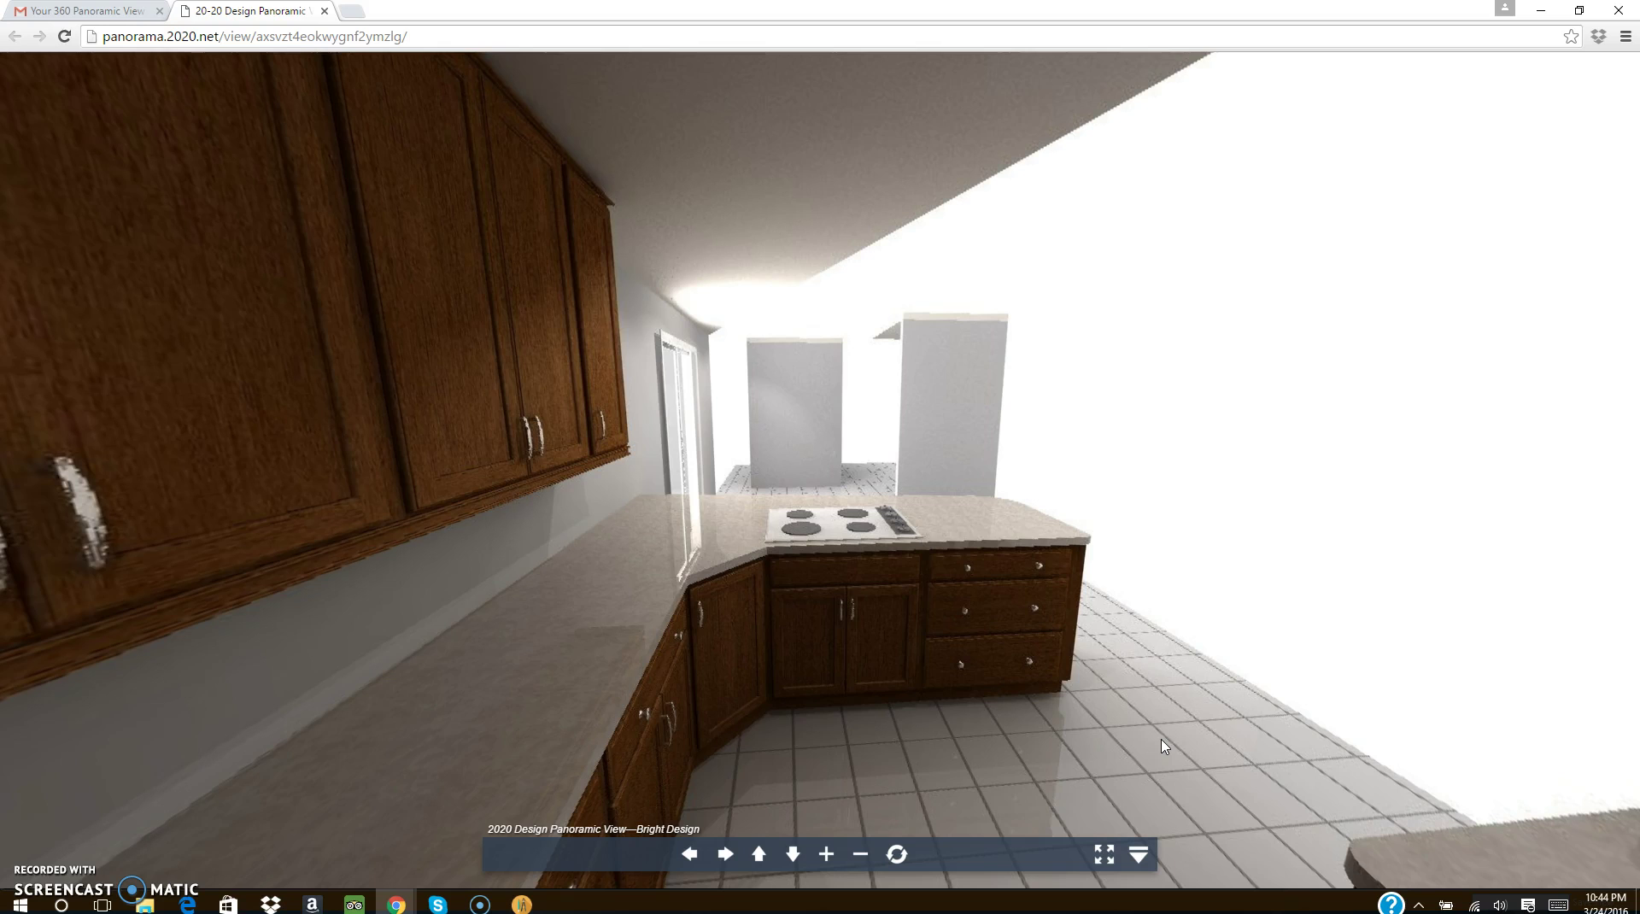
Turn the panorama from the cooktop past the wall cabinets, oven and sink, and back to the cooktop peninsula
{"action": "left_click_drag", "start_coordinate": [1164, 748], "coordinate": [1008, 681]}
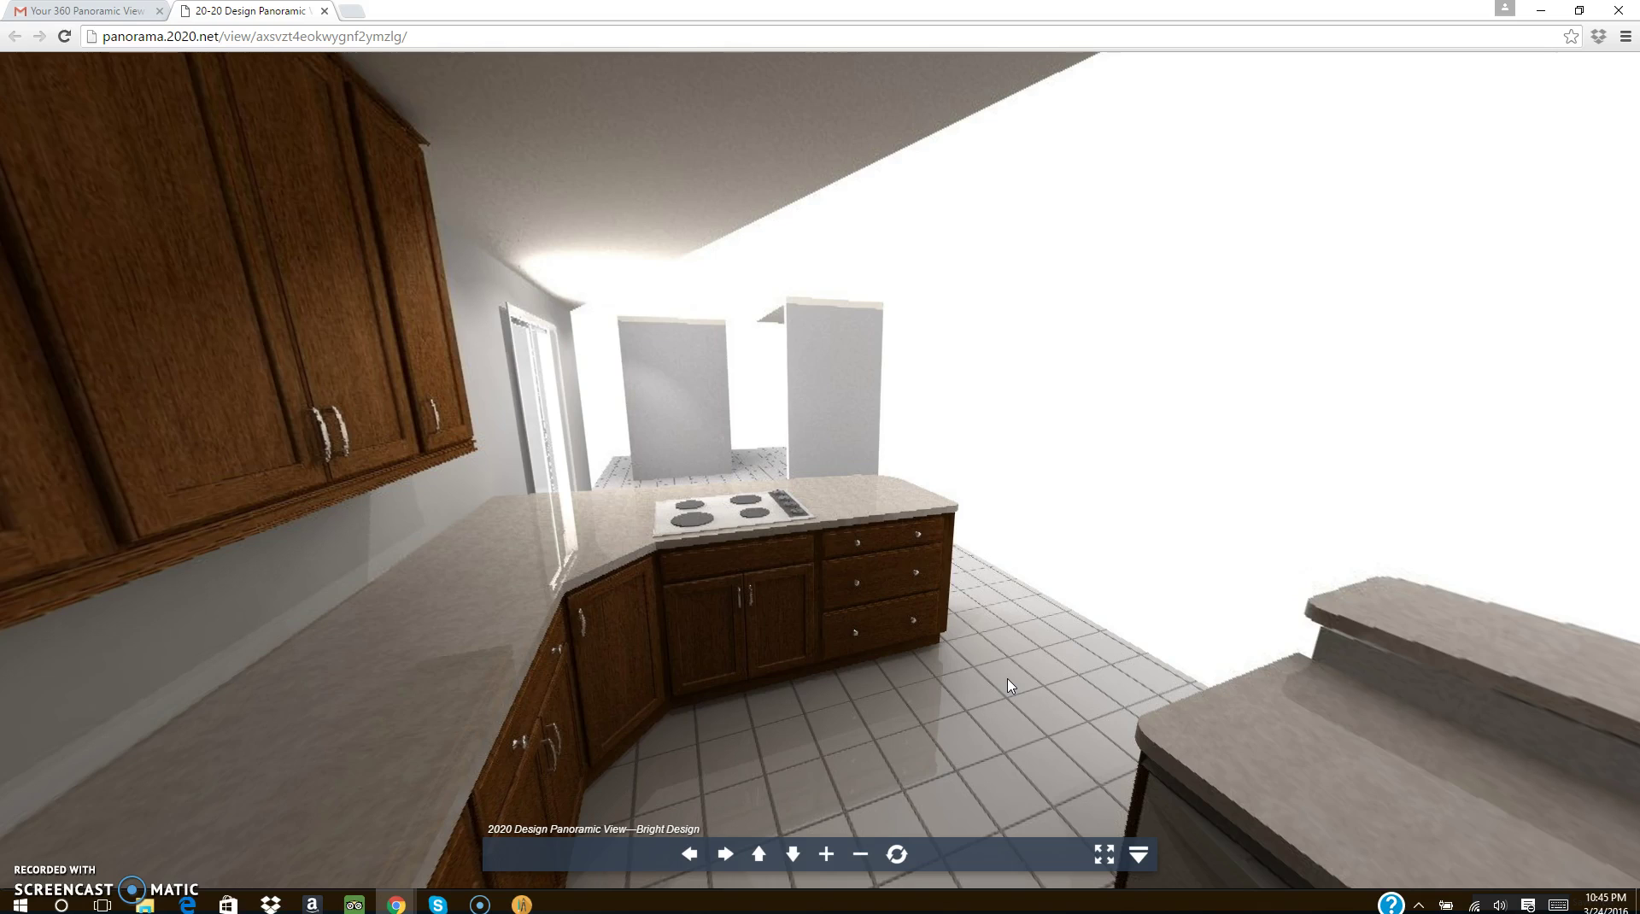
{"action": "left_click", "coordinate": [978, 659]}
{"action": "left_click_drag", "start_coordinate": [764, 607], "coordinate": [1238, 669]}
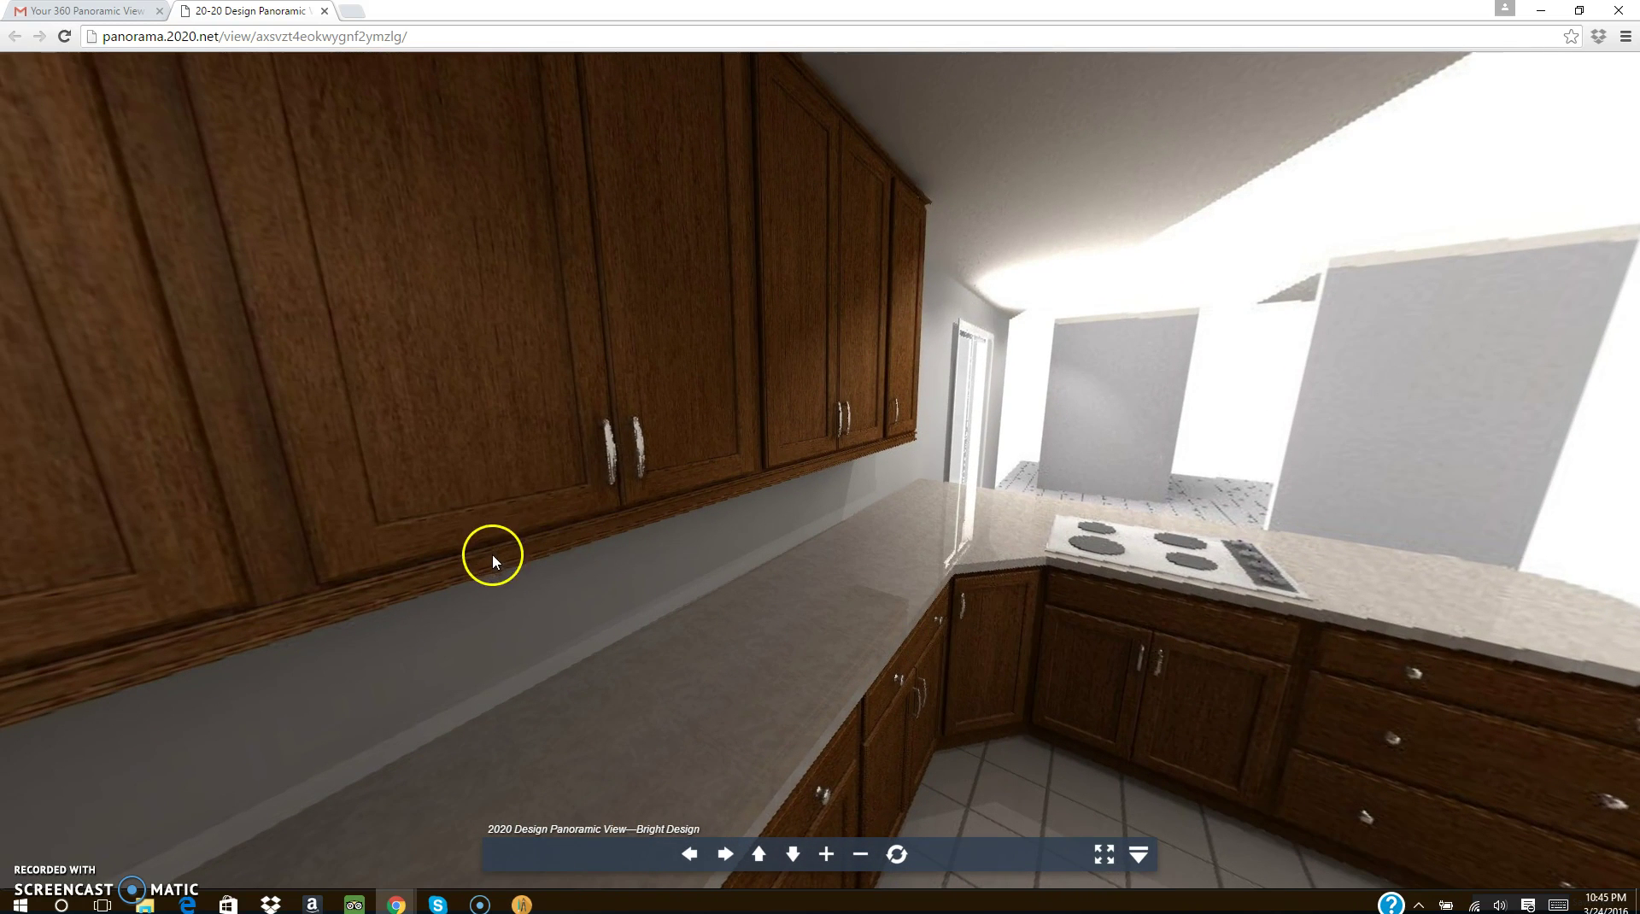
{"action": "left_click_drag", "start_coordinate": [402, 552], "coordinate": [919, 556]}
{"action": "left_click_drag", "start_coordinate": [202, 516], "coordinate": [1029, 597]}
{"action": "left_click_drag", "start_coordinate": [774, 627], "coordinate": [1004, 437]}
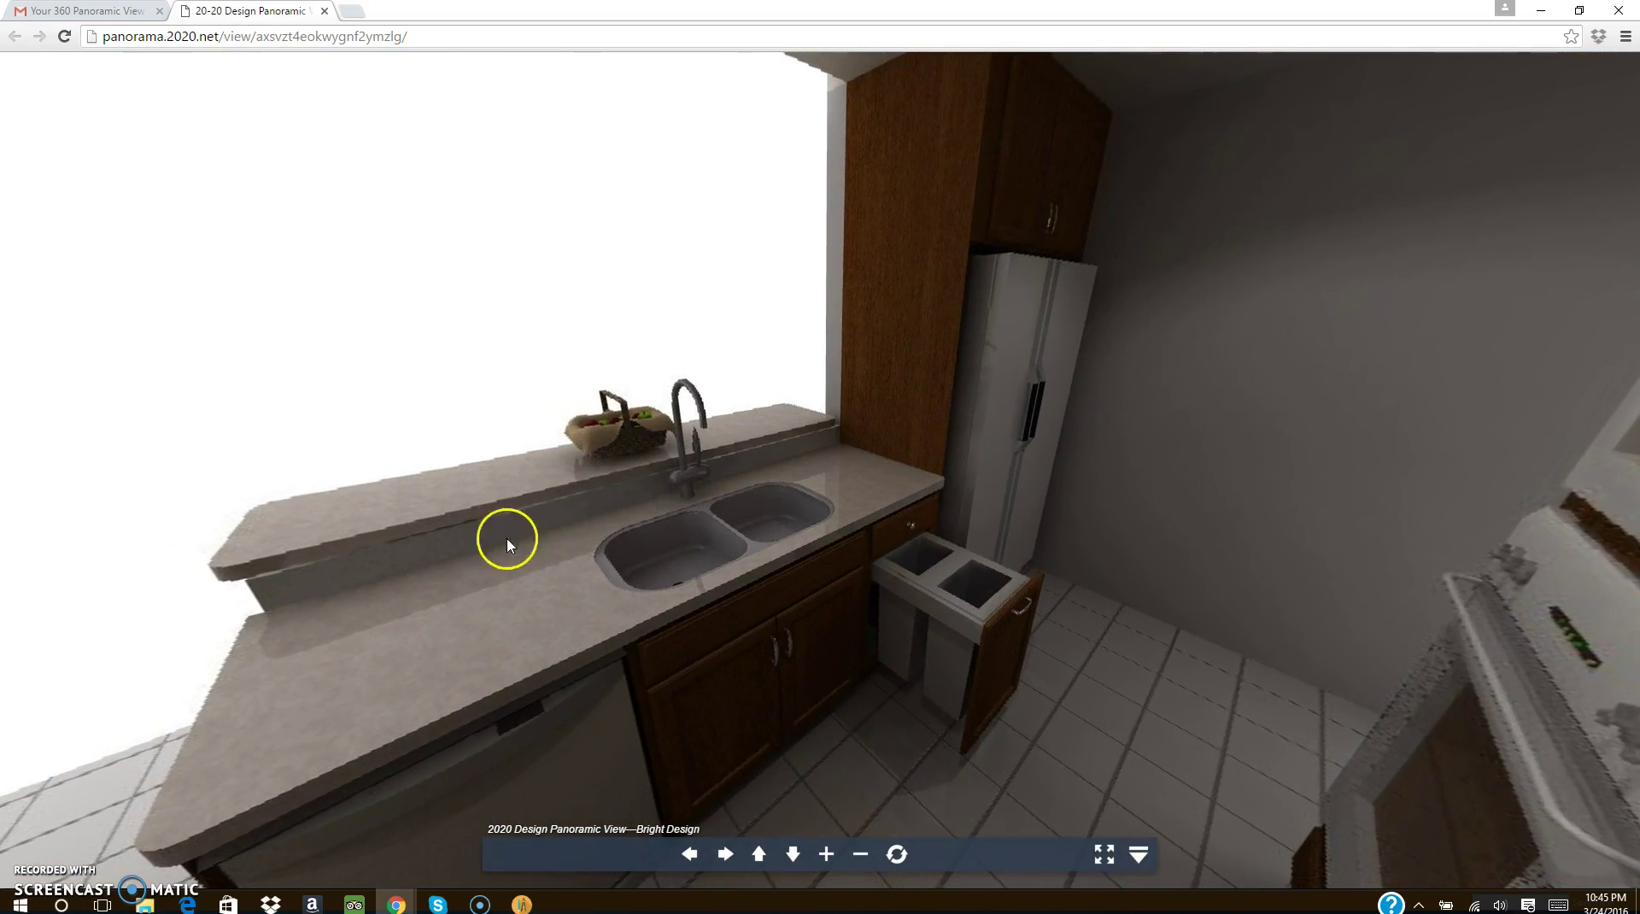
{"action": "left_click_drag", "start_coordinate": [505, 539], "coordinate": [1066, 695]}
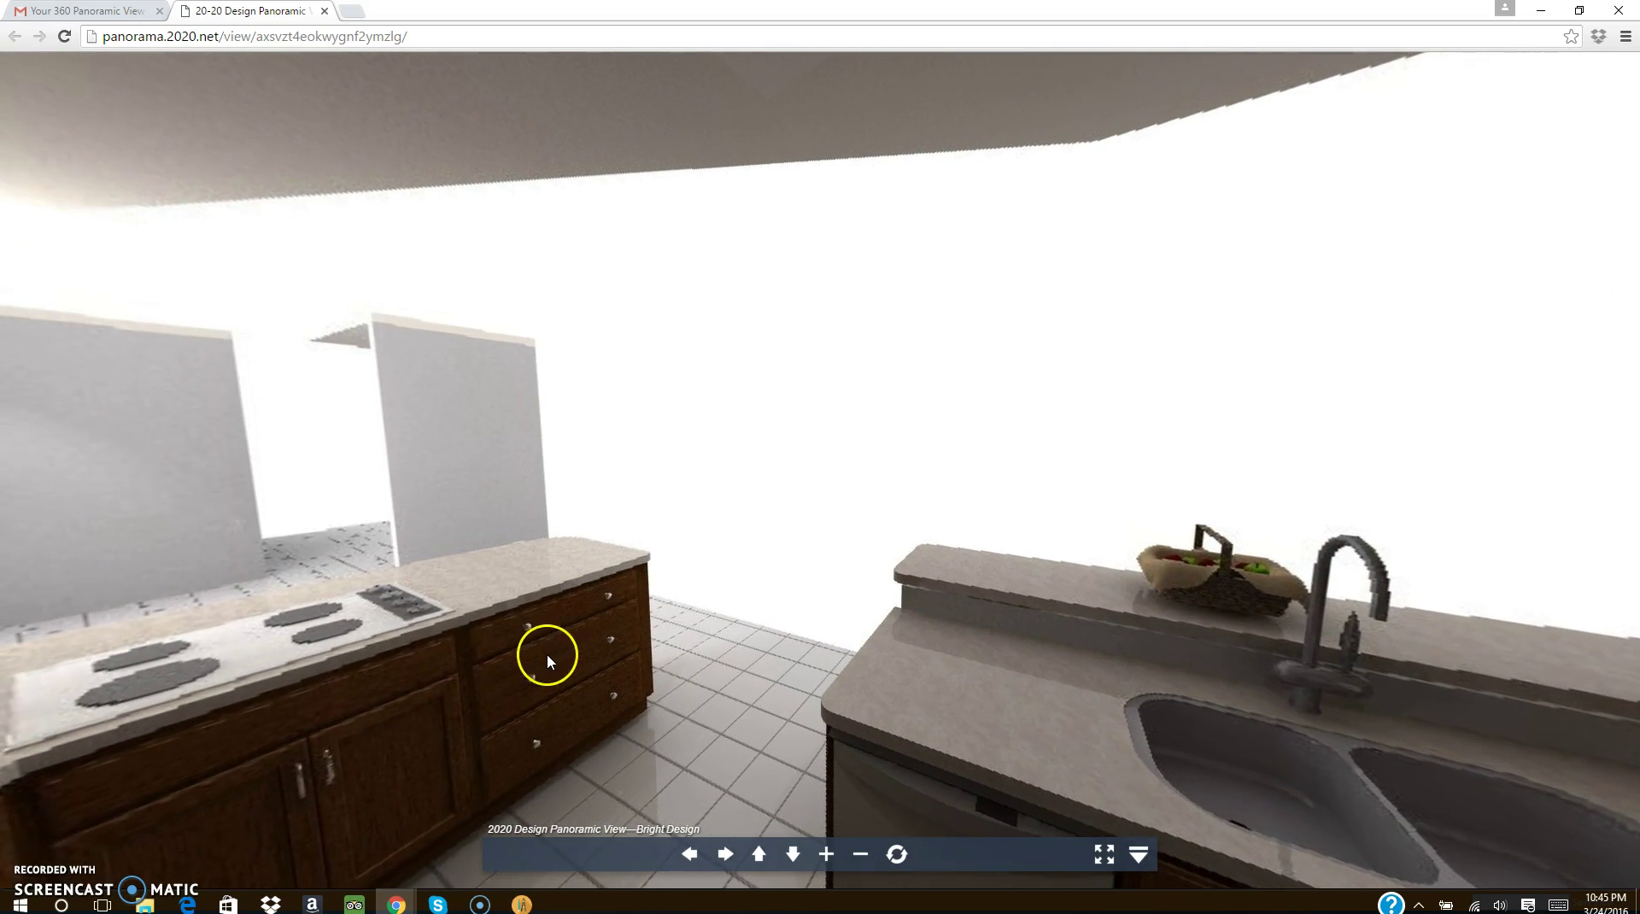
{"action": "left_click_drag", "start_coordinate": [547, 655], "coordinate": [754, 637]}
{"action": "left_click", "coordinate": [708, 641]}
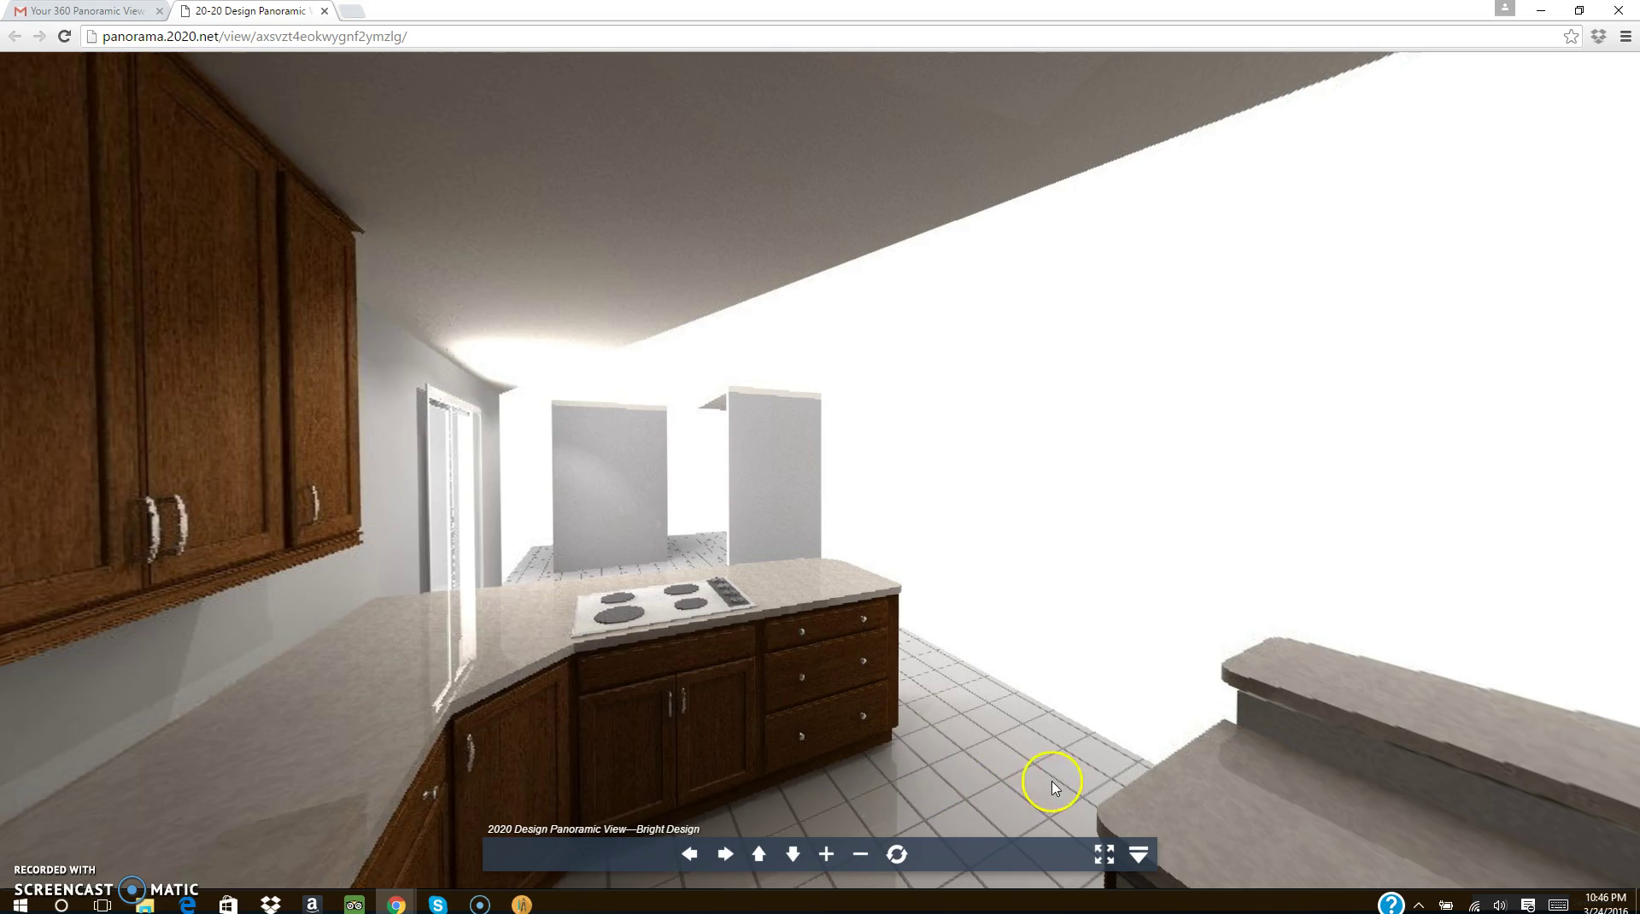
Rotate the panorama in the opposite direction to examine the sink, refrigerator, oven wall and cabinets, finishing at the sink and refrigerator
{"action": "left_click_drag", "start_coordinate": [1050, 779], "coordinate": [469, 589]}
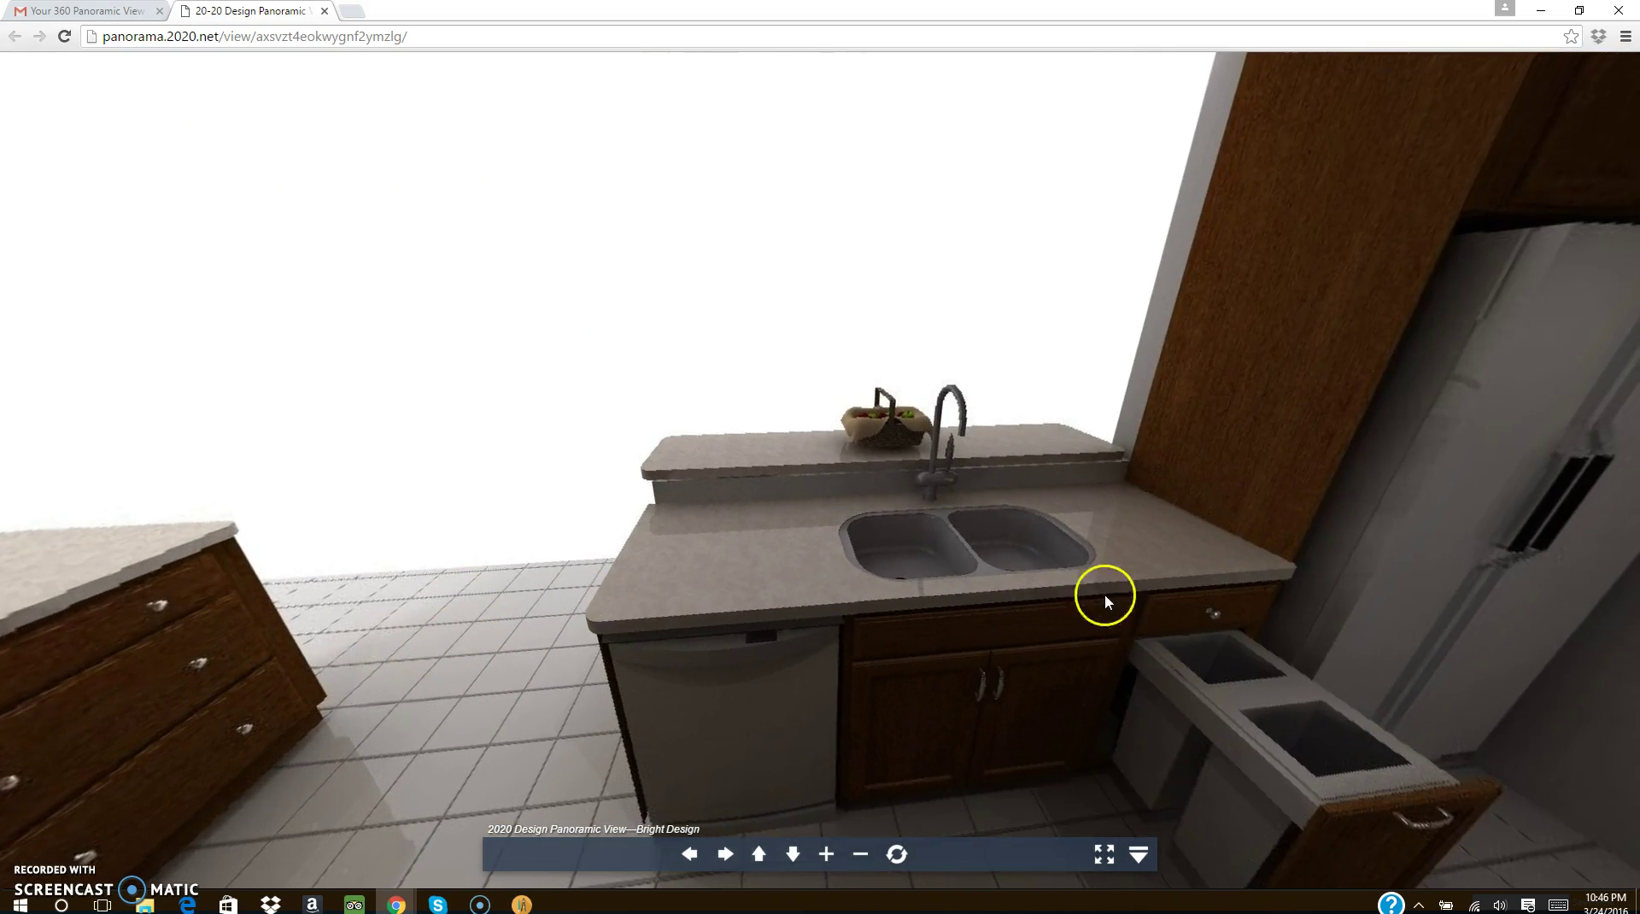
{"action": "left_click_drag", "start_coordinate": [1099, 592], "coordinate": [658, 683]}
{"action": "left_click_drag", "start_coordinate": [1312, 587], "coordinate": [586, 563]}
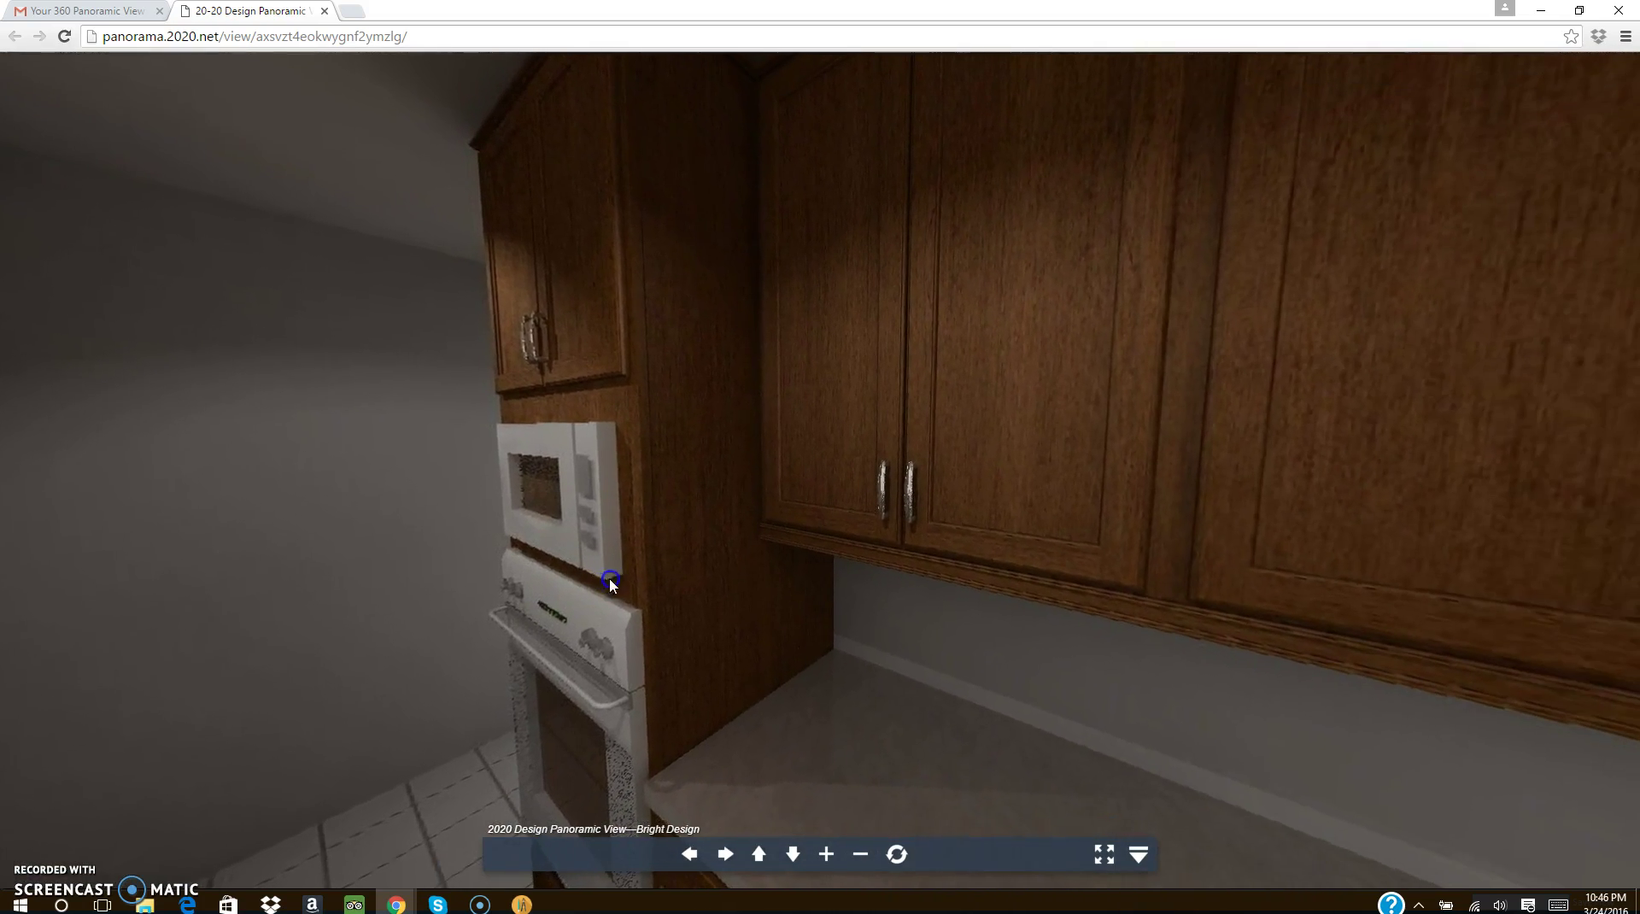
{"action": "left_click_drag", "start_coordinate": [1447, 539], "coordinate": [1017, 466]}
{"action": "left_click_drag", "start_coordinate": [1117, 476], "coordinate": [623, 439]}
{"action": "left_click_drag", "start_coordinate": [999, 488], "coordinate": [647, 504]}
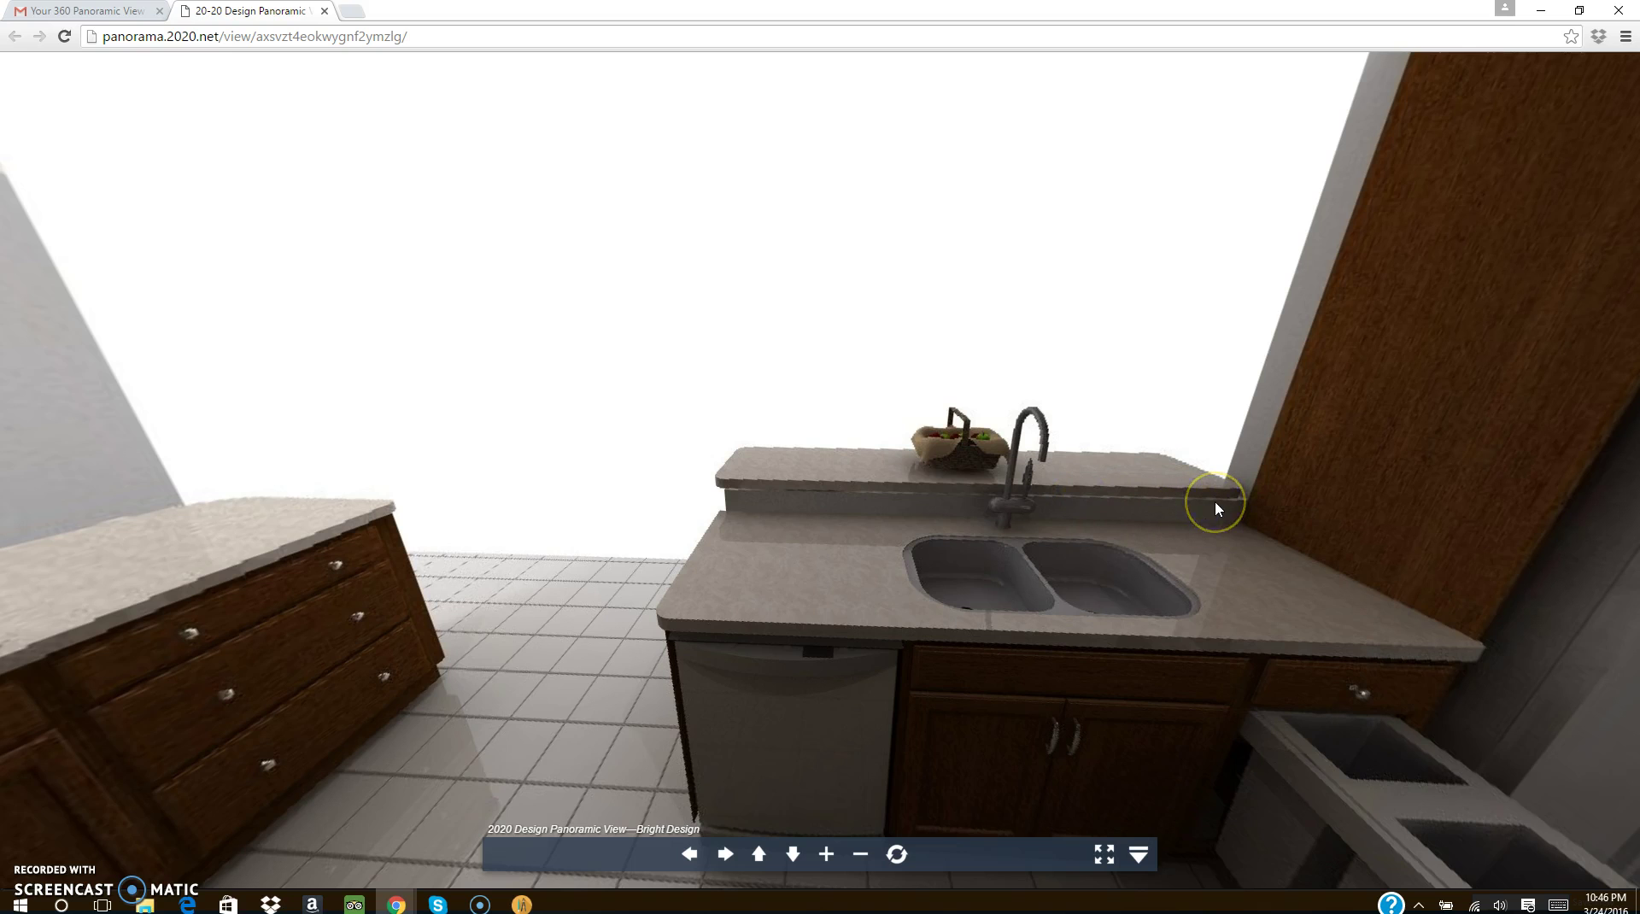
{"action": "left_click_drag", "start_coordinate": [1217, 510], "coordinate": [907, 557]}
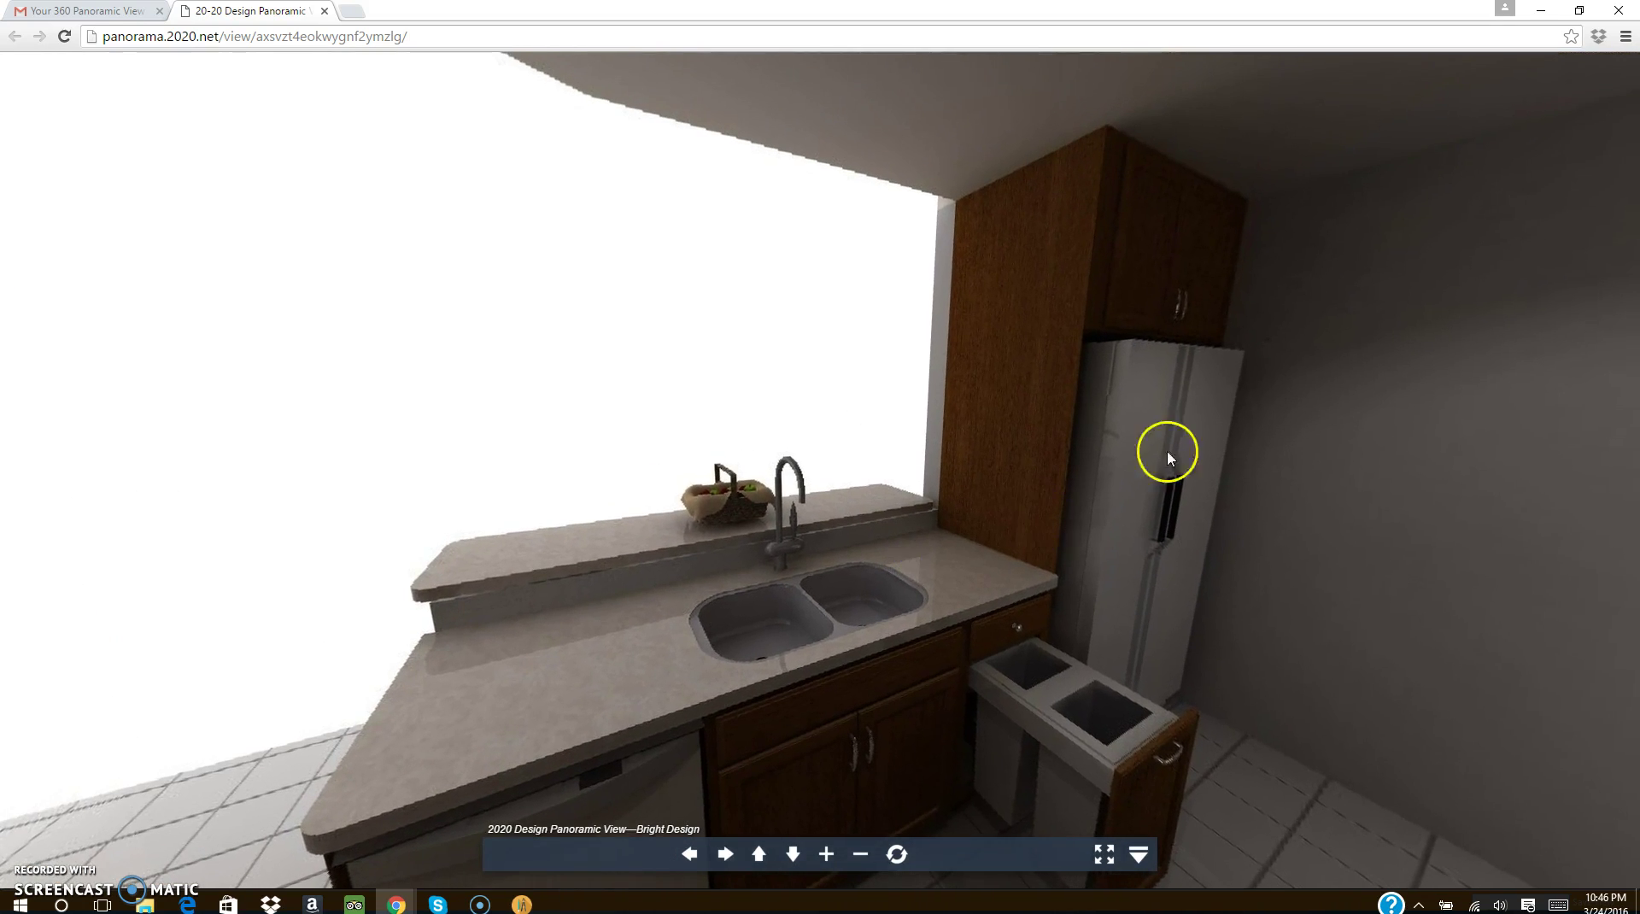